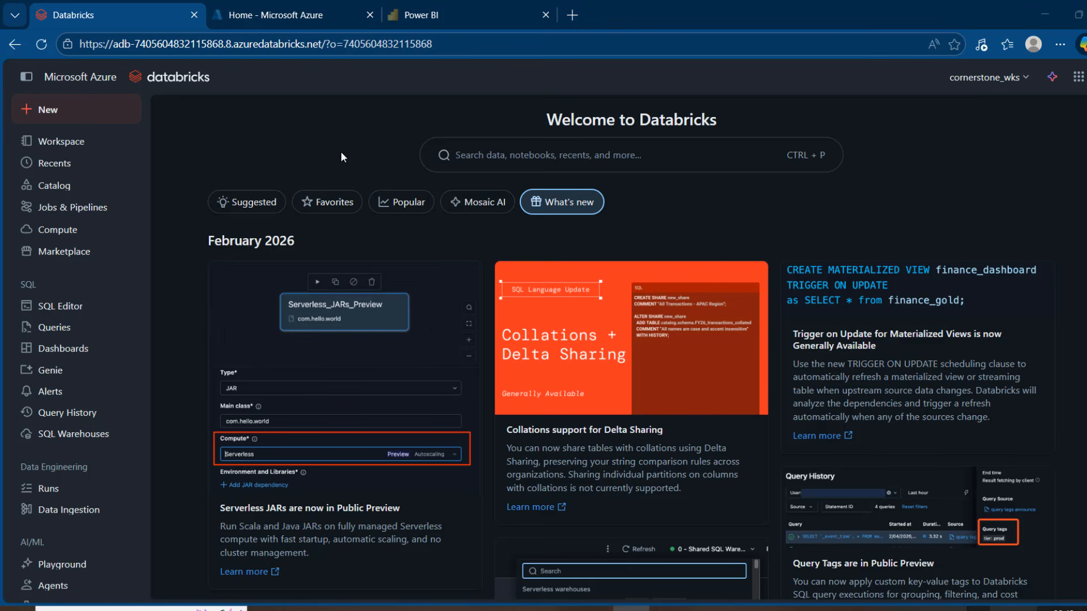
Examine the configuration and status of the running all-purpose cluster, and open the list of SQL warehouses.
{"action": "left_click", "coordinate": [88, 229]}
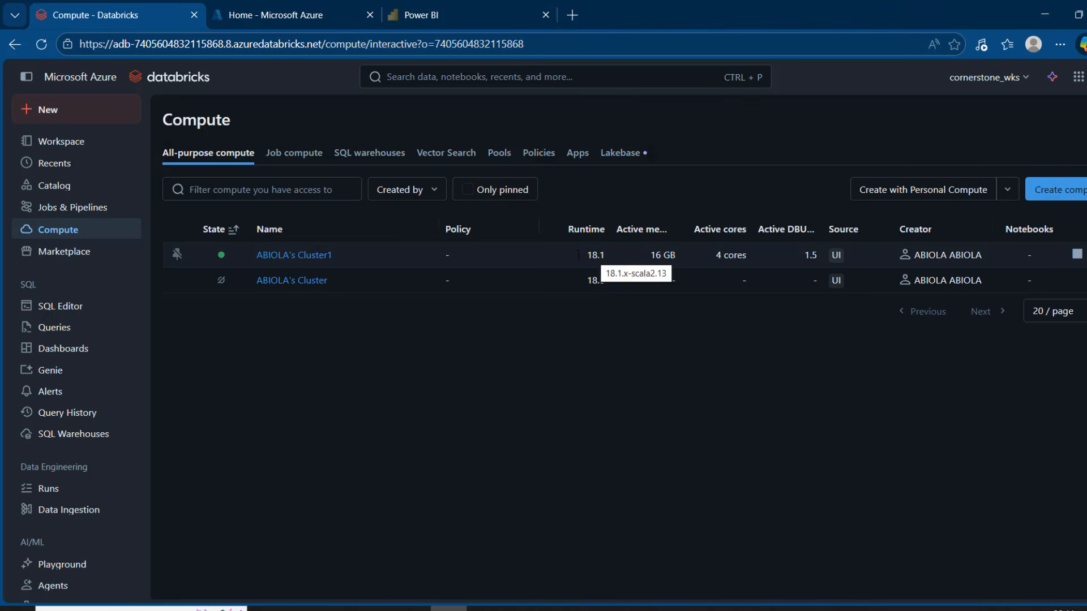
{"action": "left_click", "coordinate": [309, 258]}
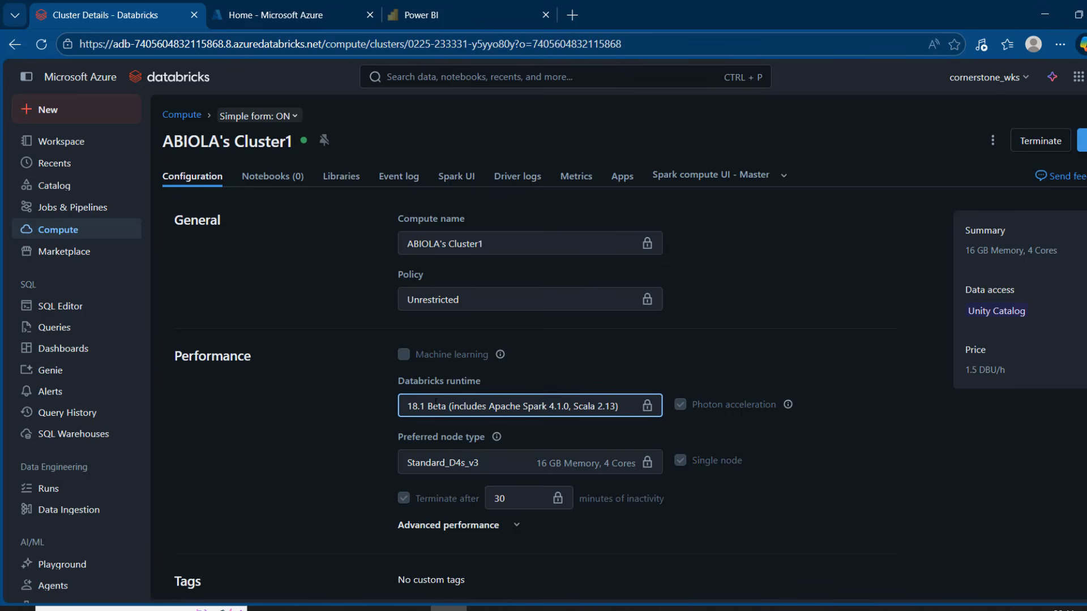
{"action": "mouse_move", "coordinate": [304, 146]}
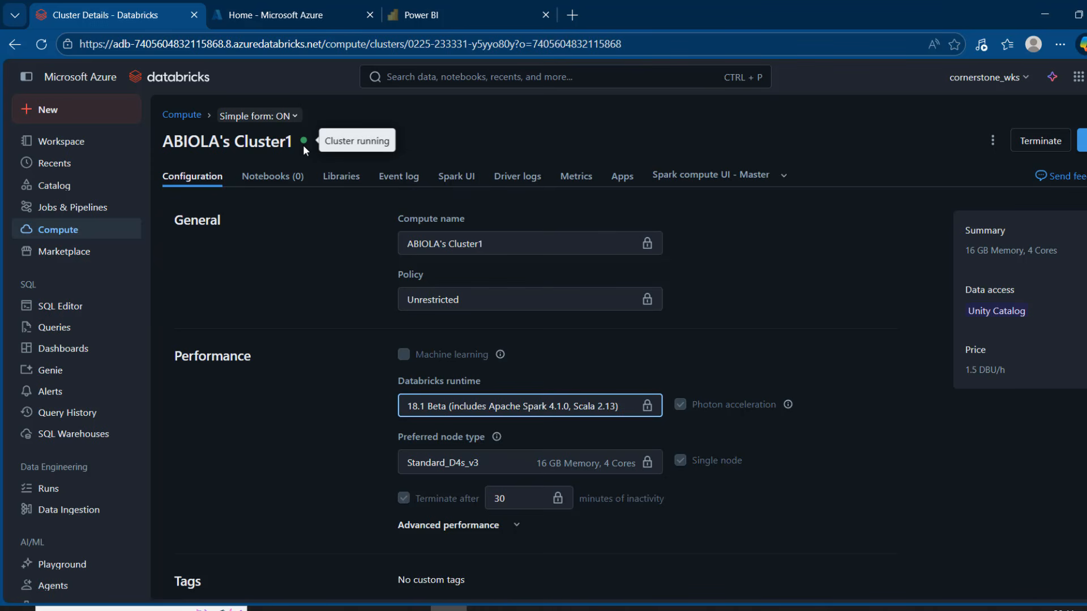
{"action": "left_click", "coordinate": [82, 438]}
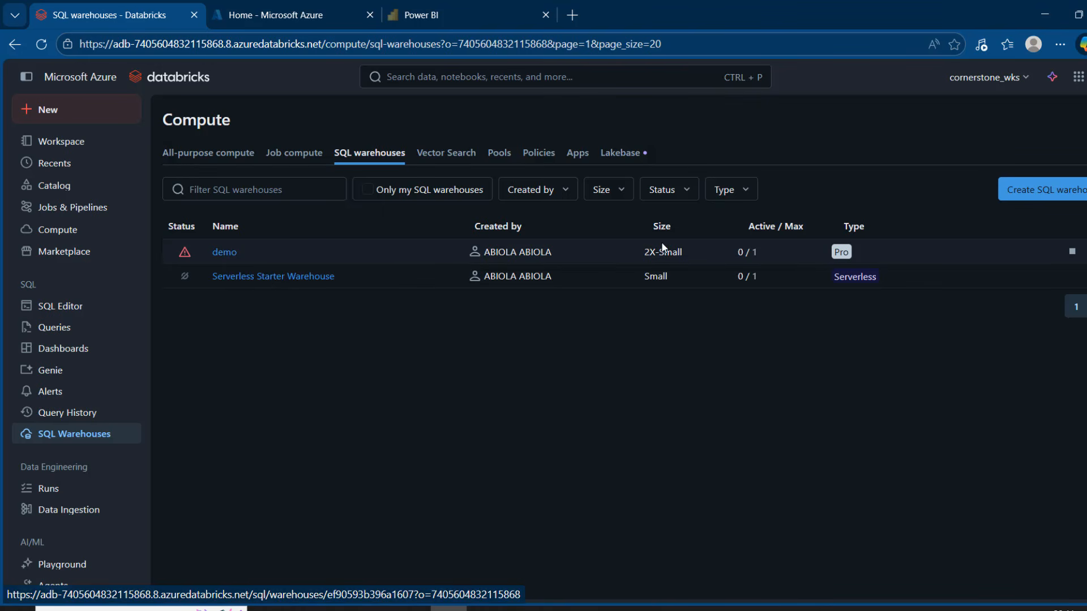
{"action": "left_click", "coordinate": [1030, 197]}
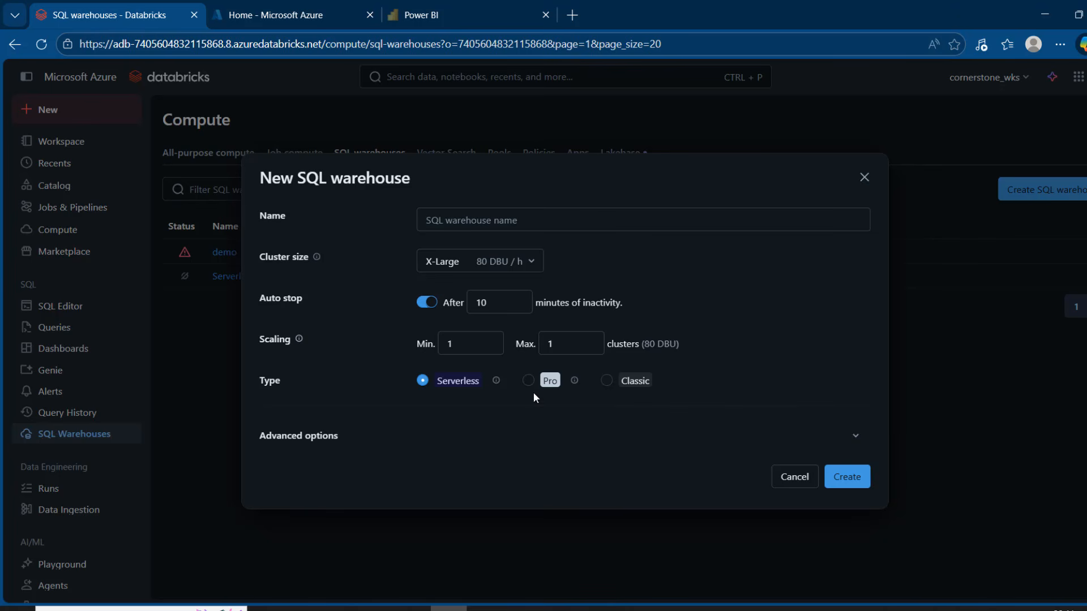
{"action": "left_click", "coordinate": [528, 381]}
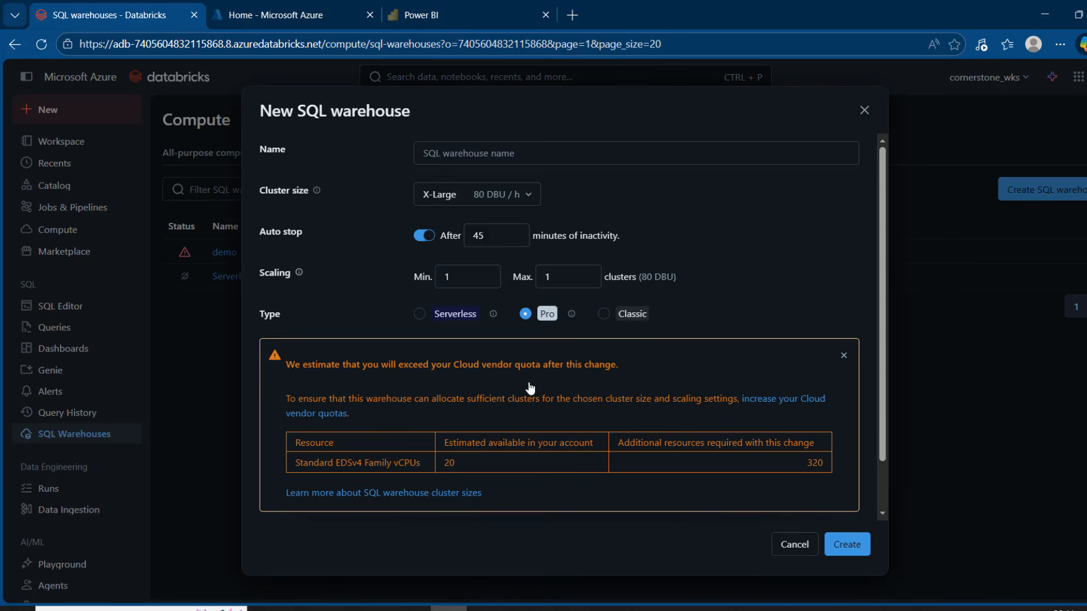
{"action": "left_click", "coordinate": [488, 153]}
{"action": "left_click", "coordinate": [787, 544]}
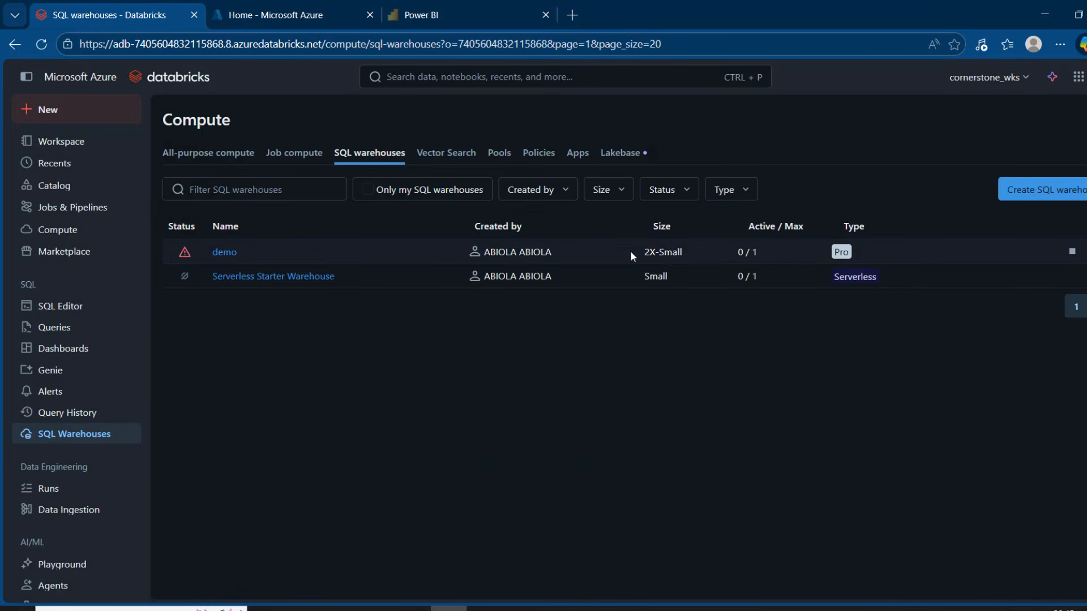
{"action": "mouse_move", "coordinate": [183, 255]}
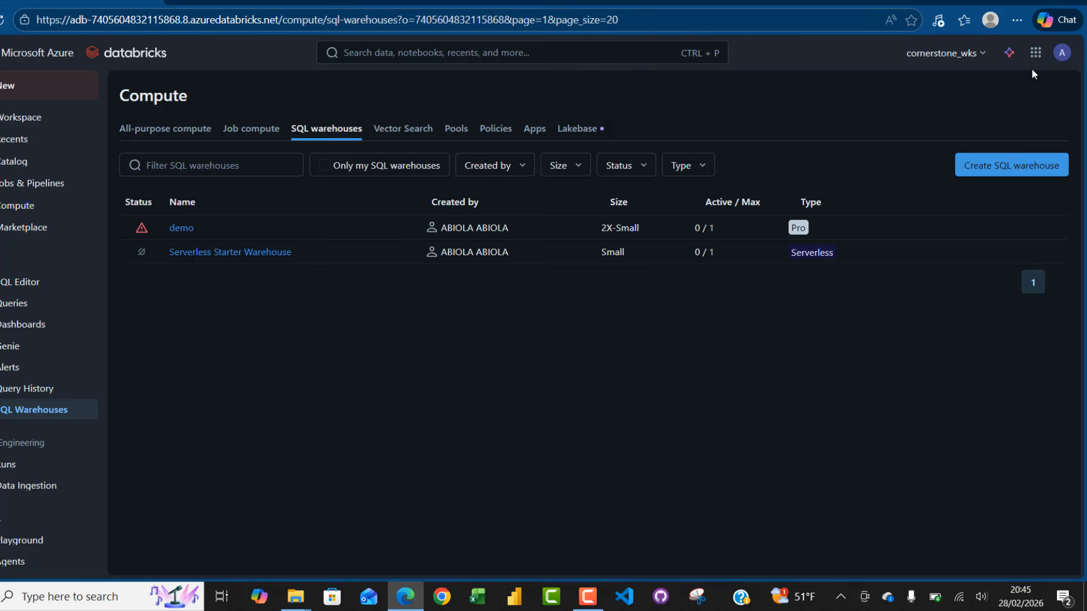
Enable the Microsoft OneLake Federation preview for the workspace, finding it with the filter "onelake", and reload the previews page.
{"action": "left_click", "coordinate": [1062, 53]}
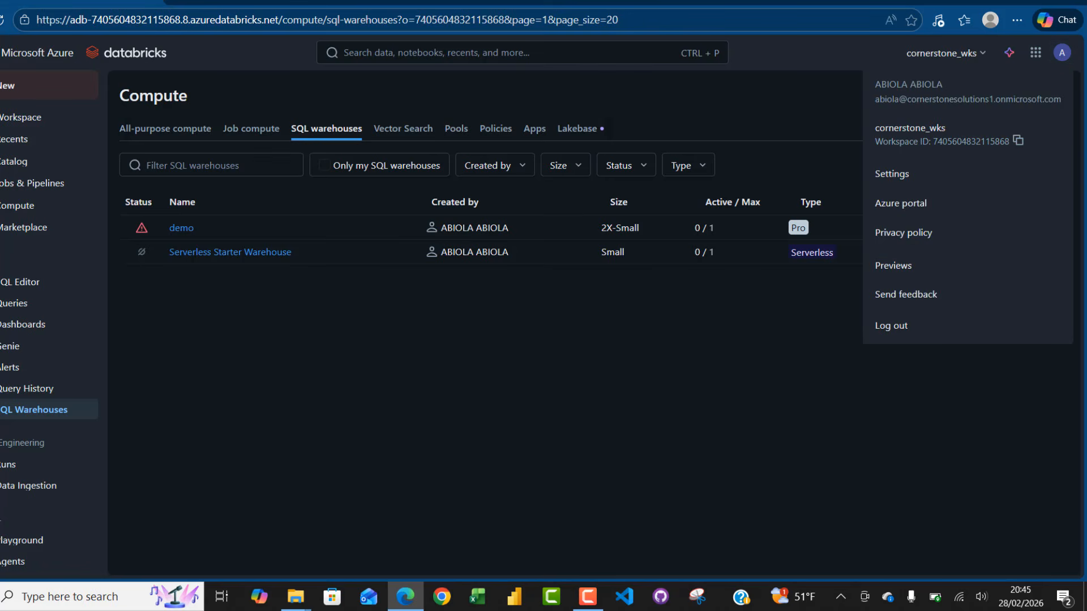
{"action": "left_click", "coordinate": [915, 265]}
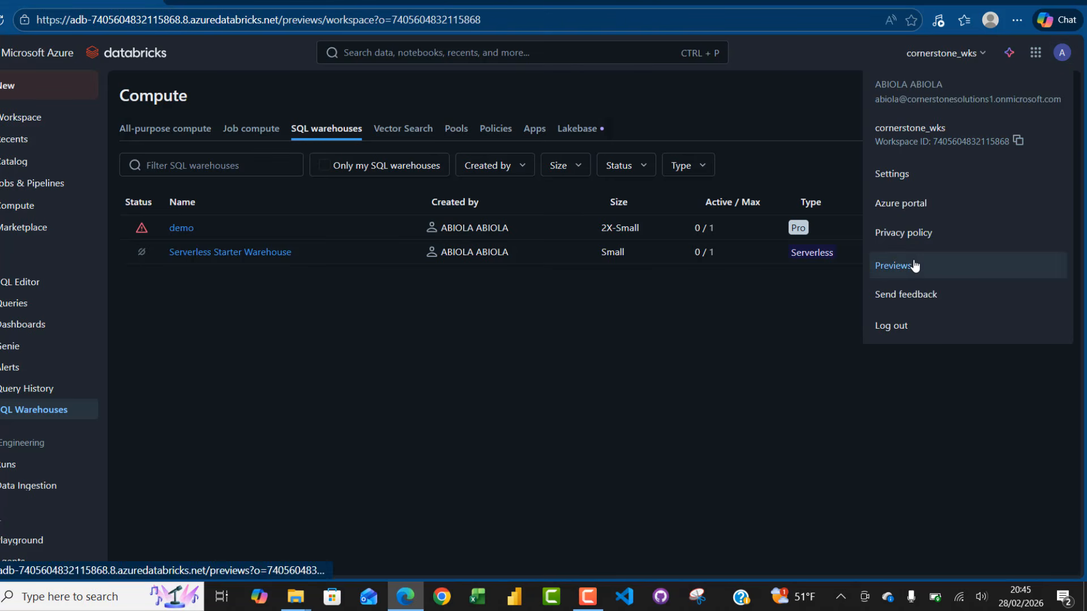
{"action": "left_click", "coordinate": [439, 178]}
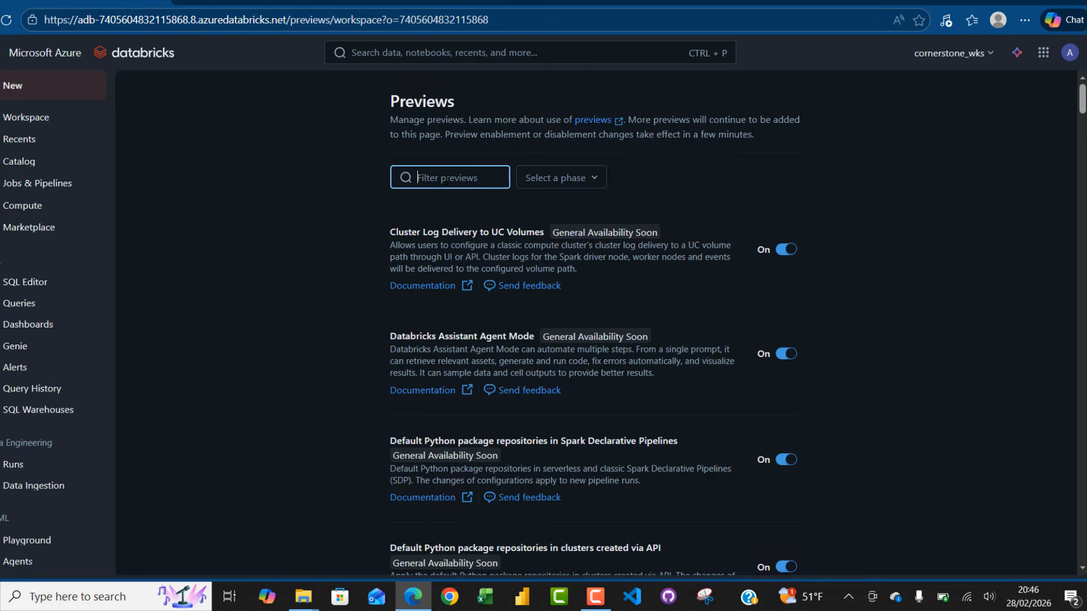
{"action": "type", "text": "onelake"}
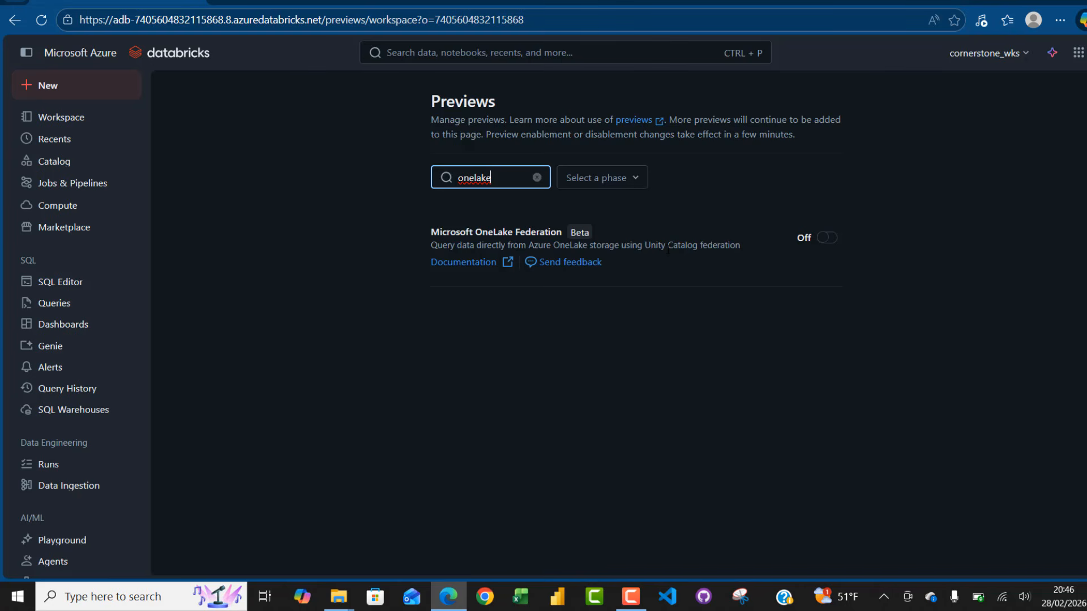
{"action": "left_click", "coordinate": [827, 237]}
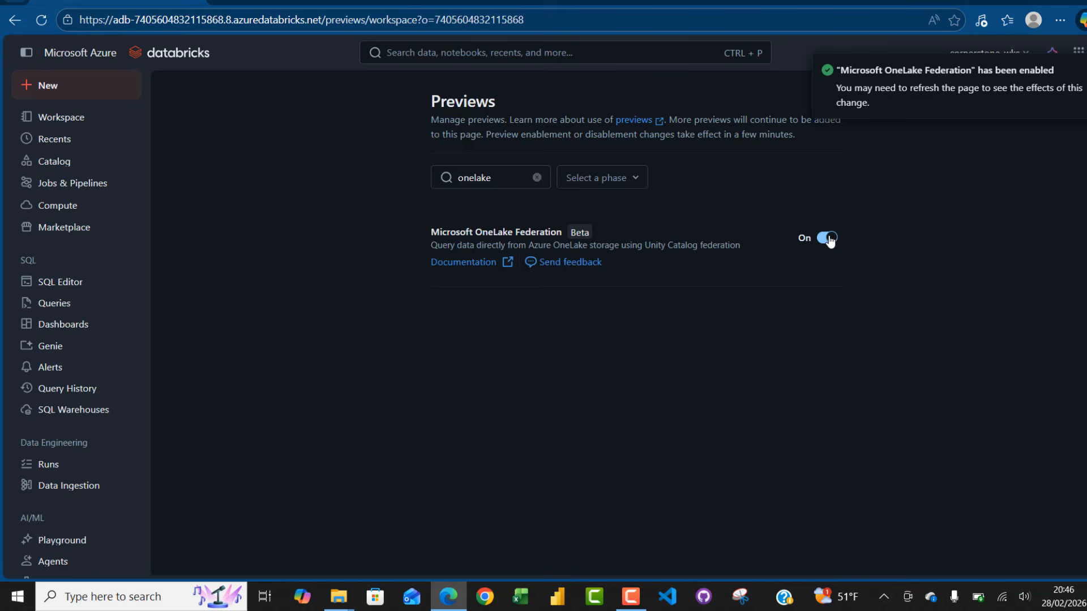
{"action": "left_click", "coordinate": [44, 26]}
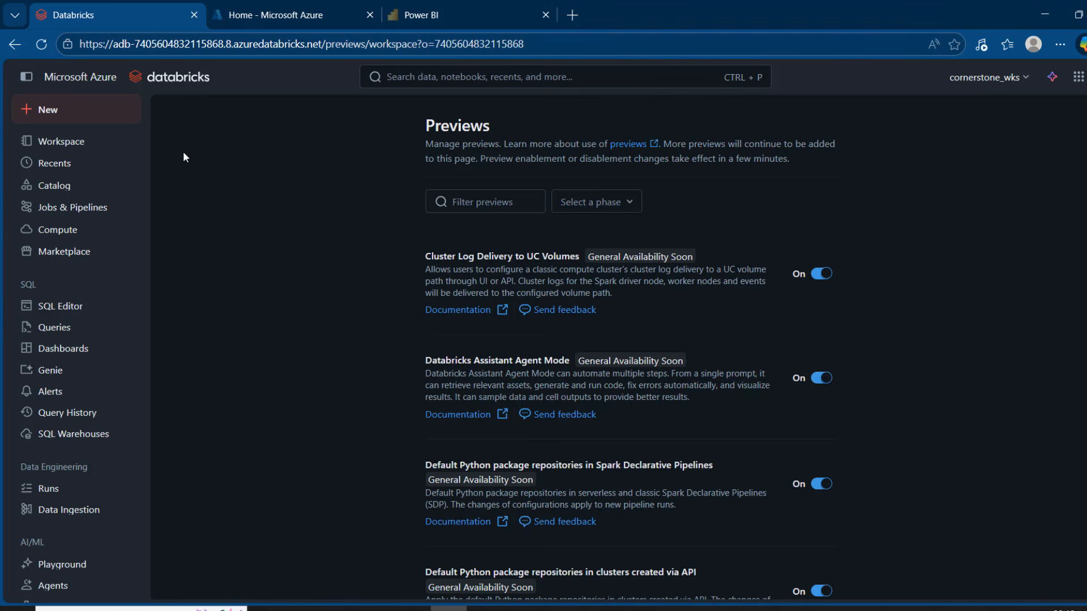
Switch to the Azure portal and find and open the Access Connector for Azure Databricks service.
{"action": "left_click", "coordinate": [237, 13]}
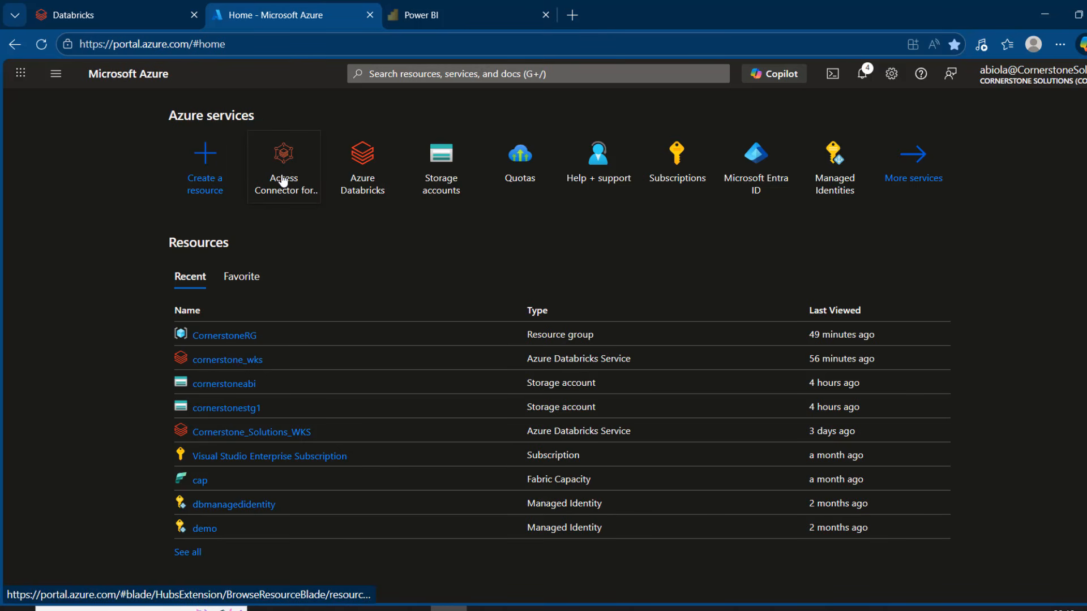
{"action": "mouse_move", "coordinate": [283, 181]}
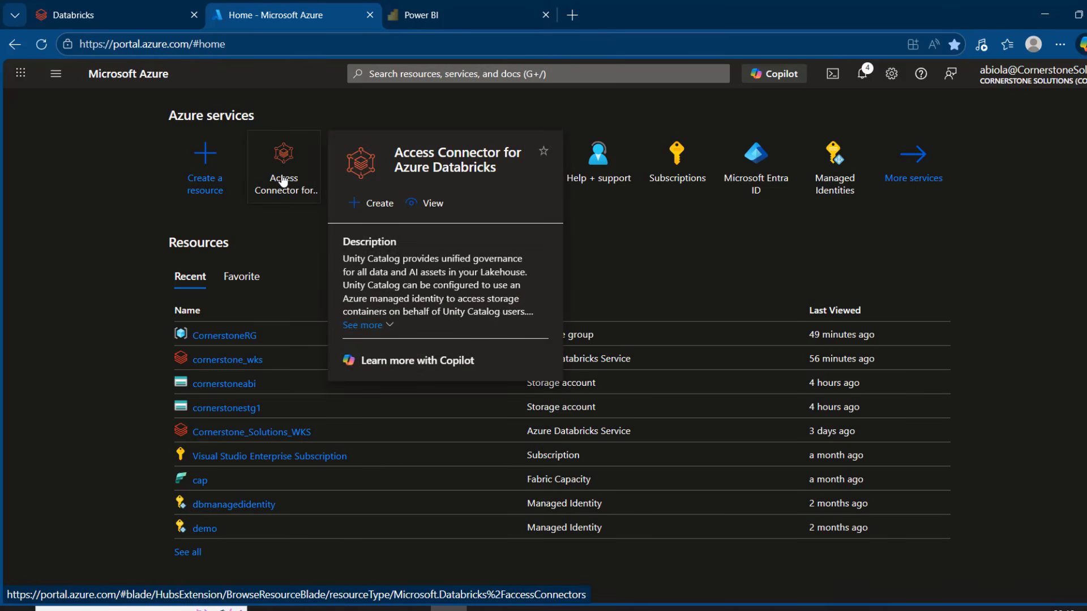
{"action": "left_click", "coordinate": [444, 74]}
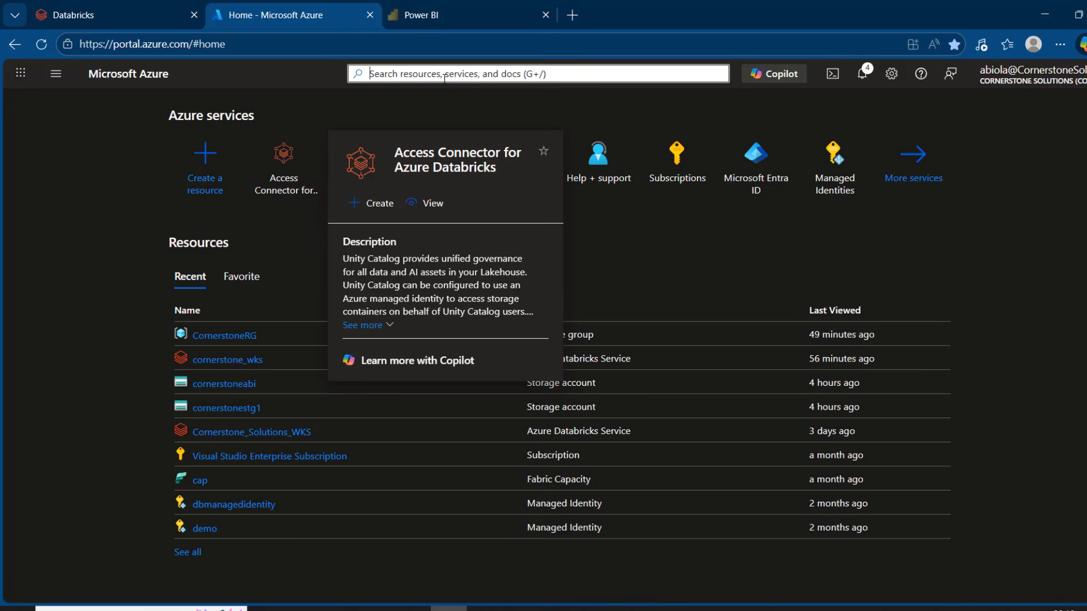
{"action": "type", "text": "acces"}
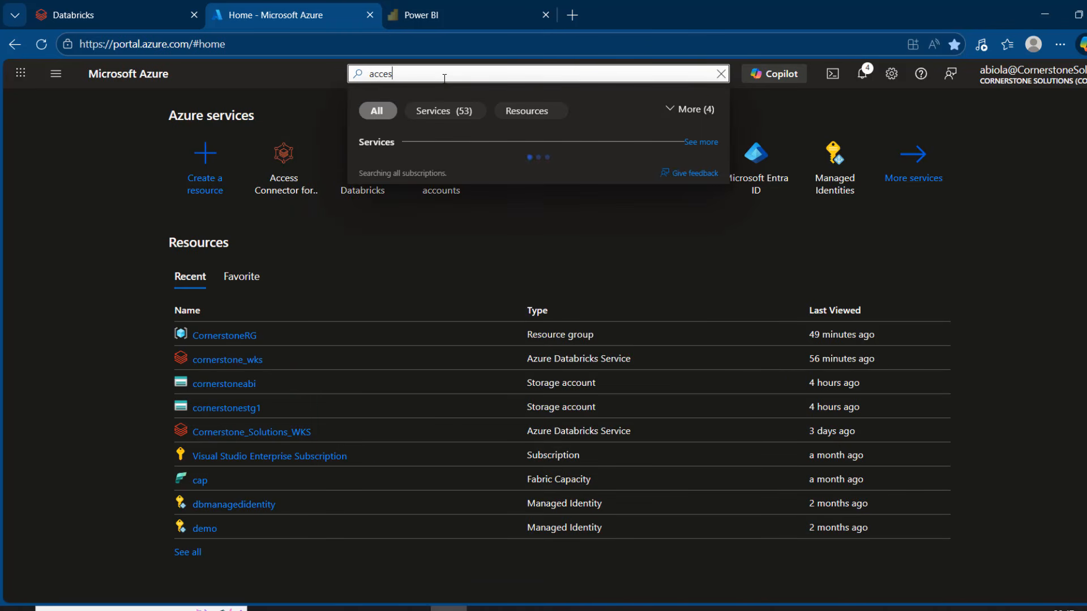
{"action": "left_click", "coordinate": [444, 170]}
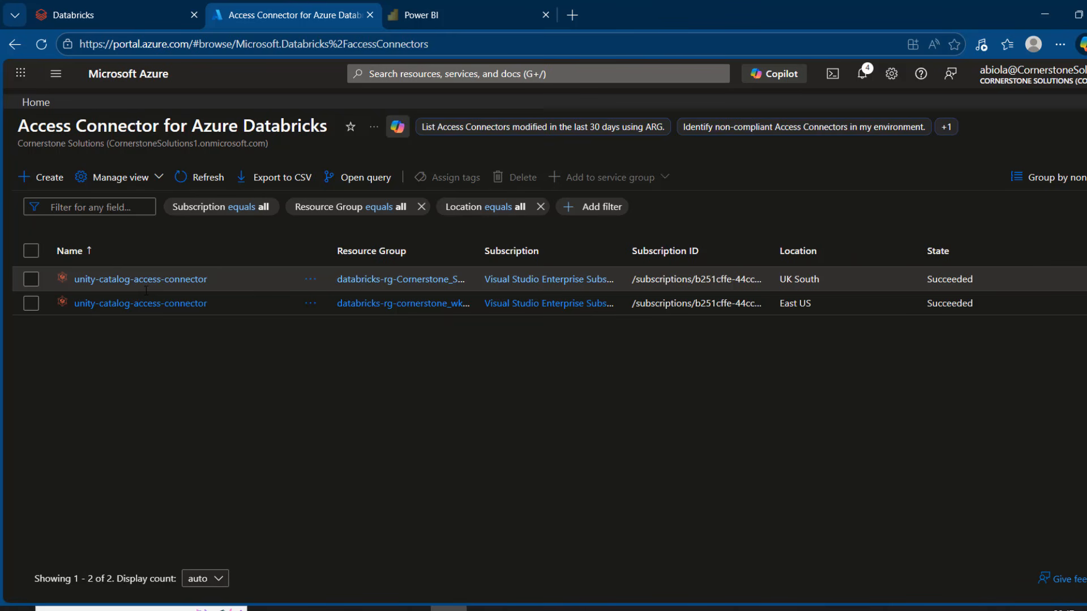
Create an access connector named onelake_access_connector in the CornerstoneRG resource group, region East US.
{"action": "left_click", "coordinate": [38, 176]}
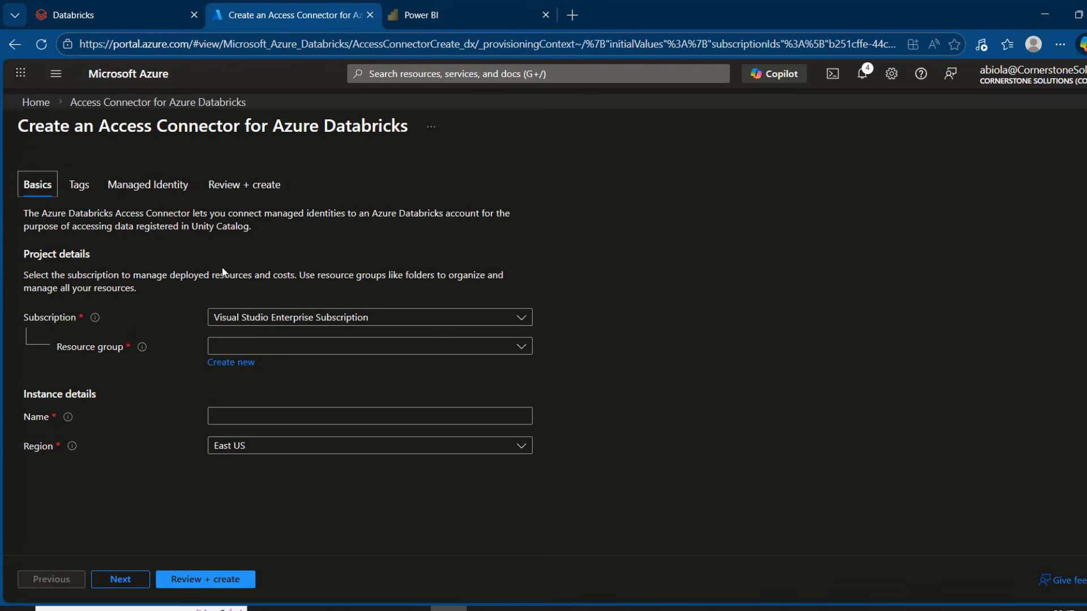
{"action": "left_click", "coordinate": [255, 347]}
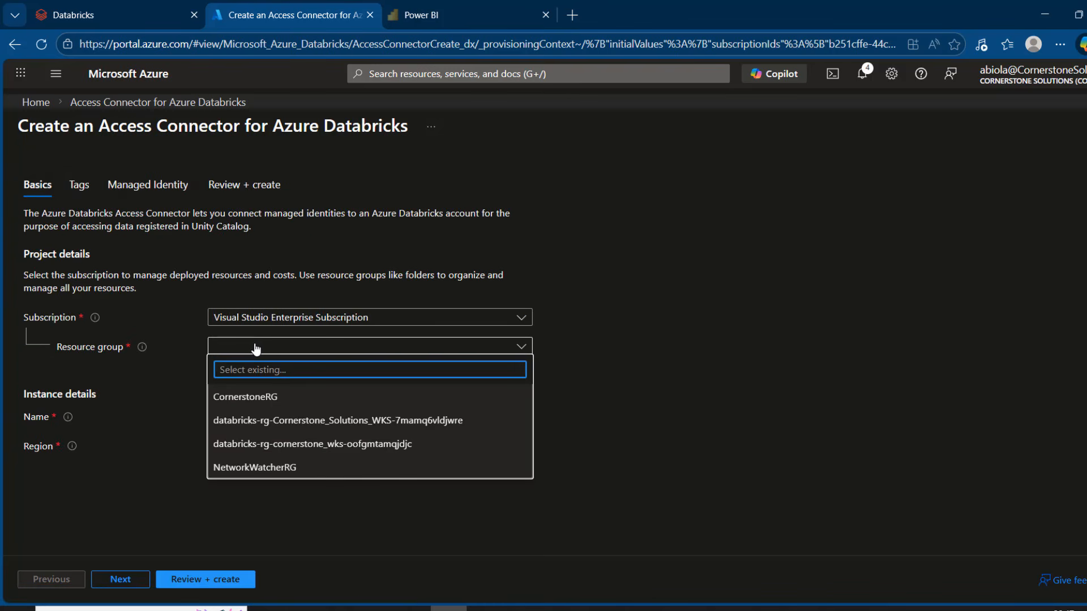
{"action": "left_click", "coordinate": [274, 397]}
{"action": "left_click", "coordinate": [277, 419]}
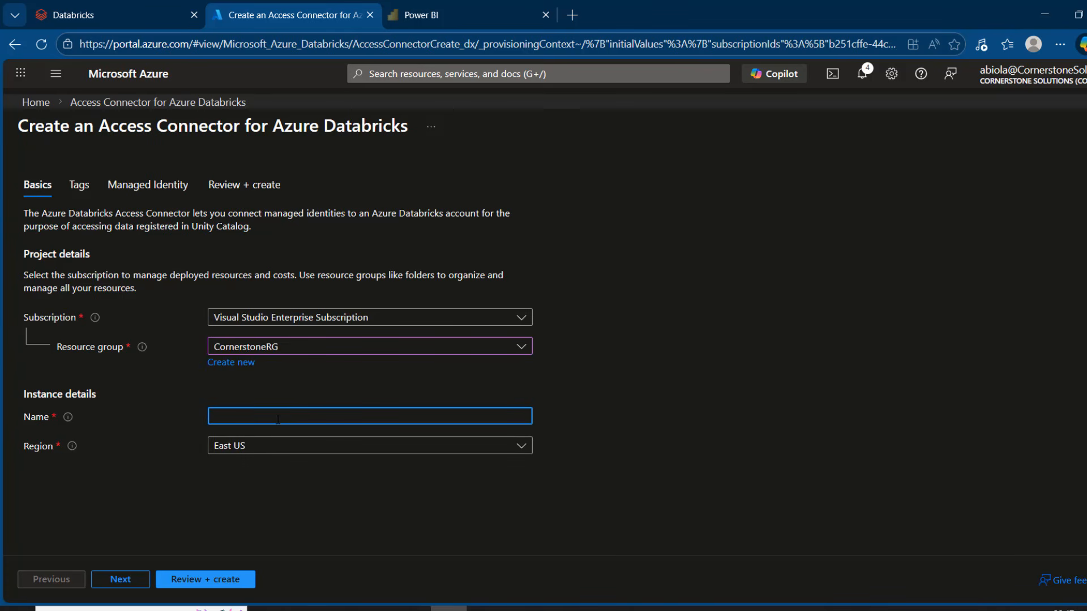
{"action": "type", "text": "onelake_access_connector"}
{"action": "left_click", "coordinate": [659, 418]}
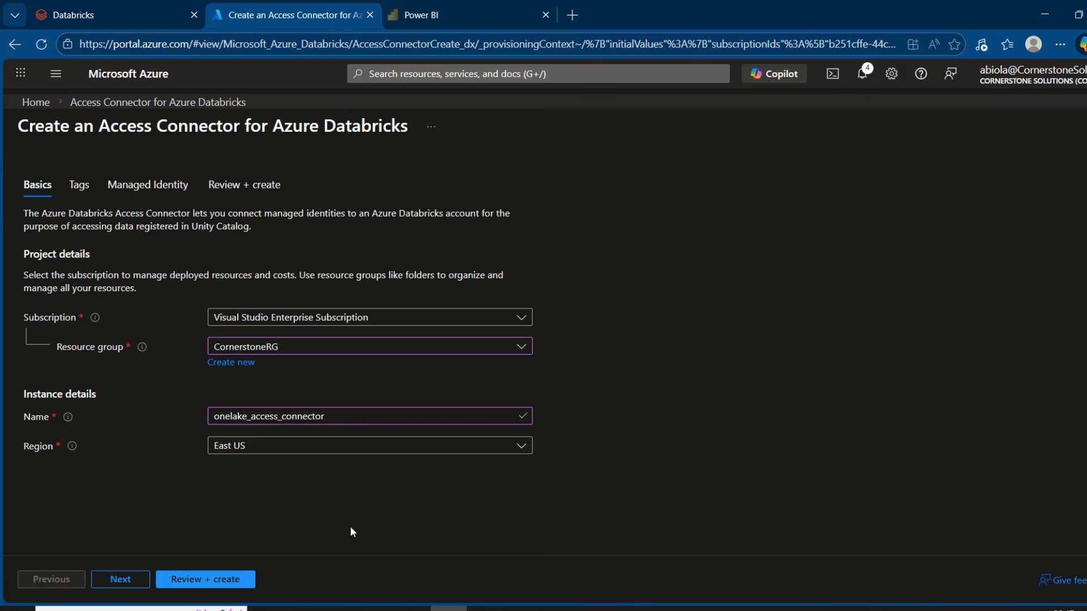
{"action": "left_click", "coordinate": [216, 579]}
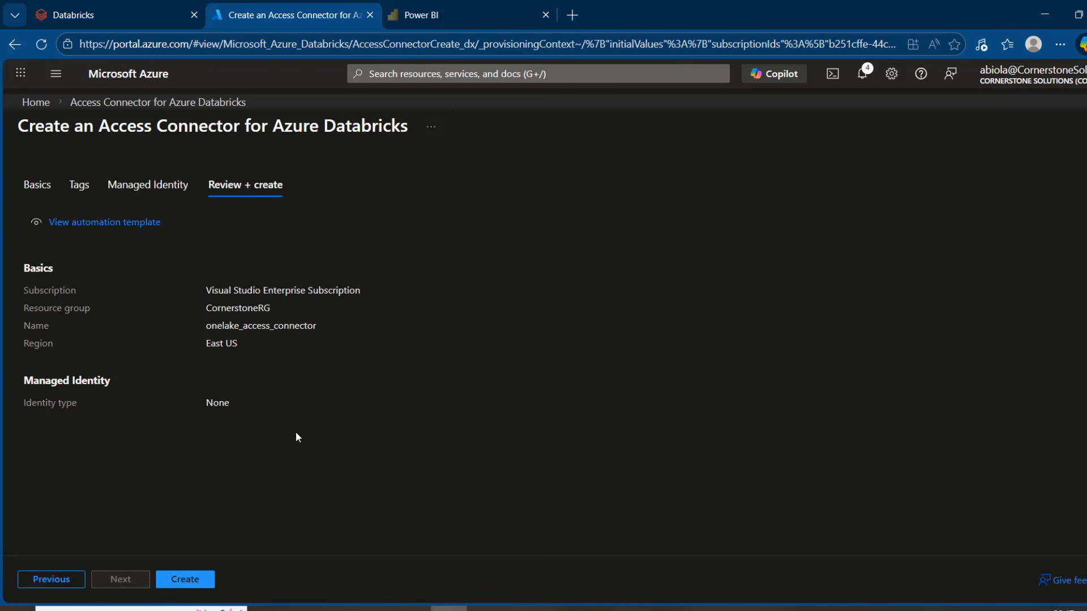
{"action": "left_click", "coordinate": [178, 582]}
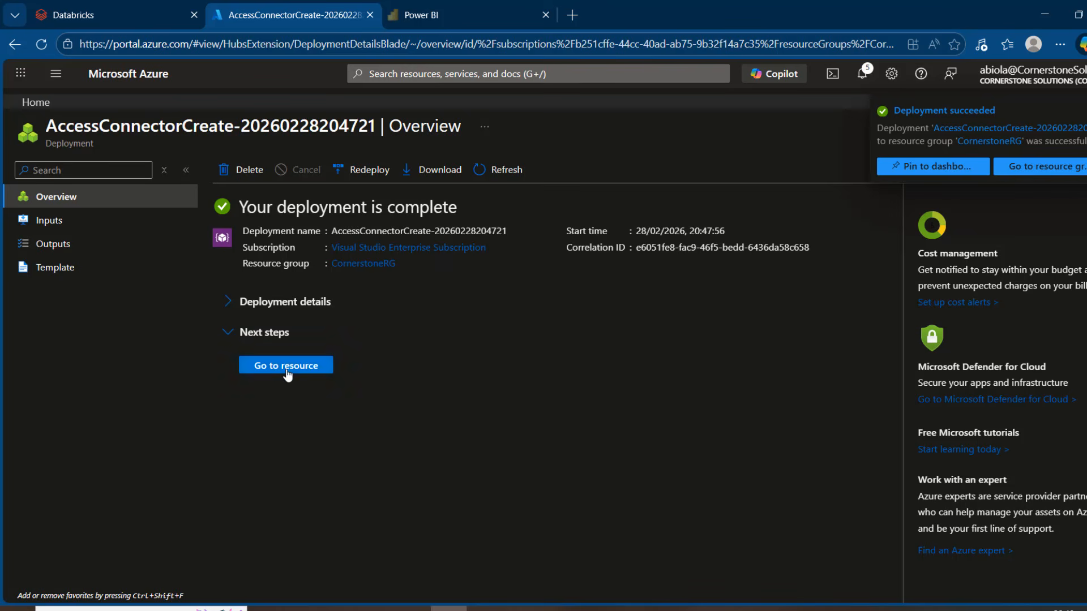
Open the overview of onelake_access_connector from the list of Access Connectors for Azure Databricks.
{"action": "left_click", "coordinate": [284, 371]}
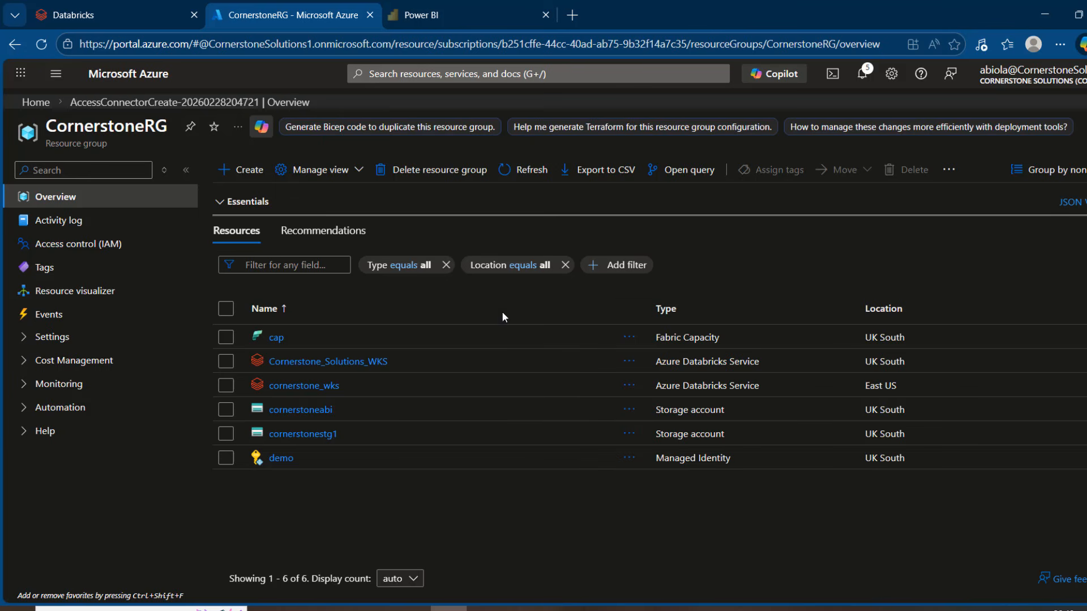
{"action": "left_click", "coordinate": [35, 102]}
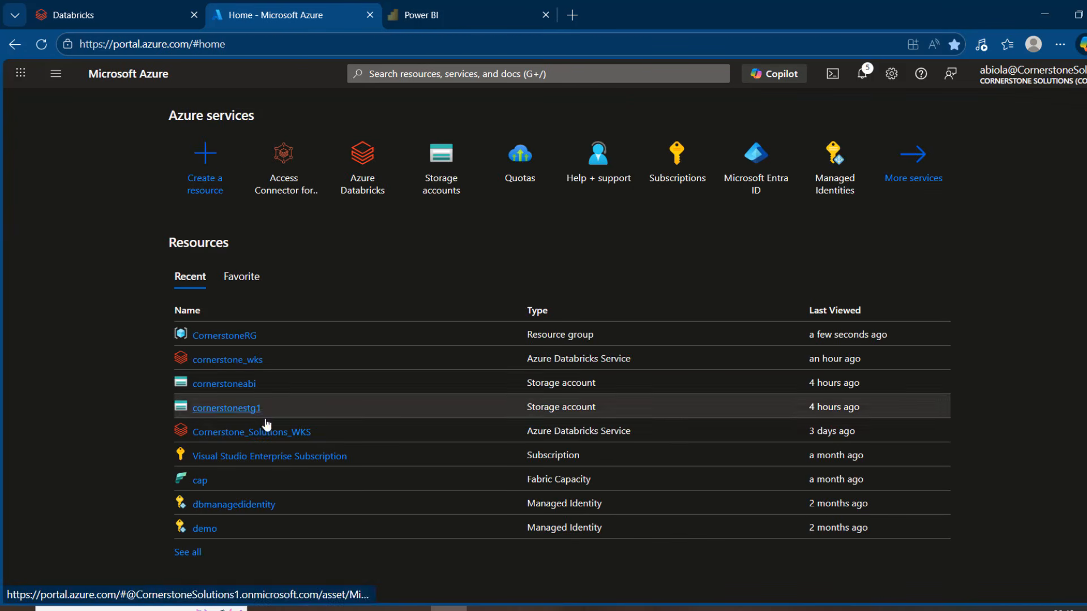
{"action": "left_click", "coordinate": [283, 190]}
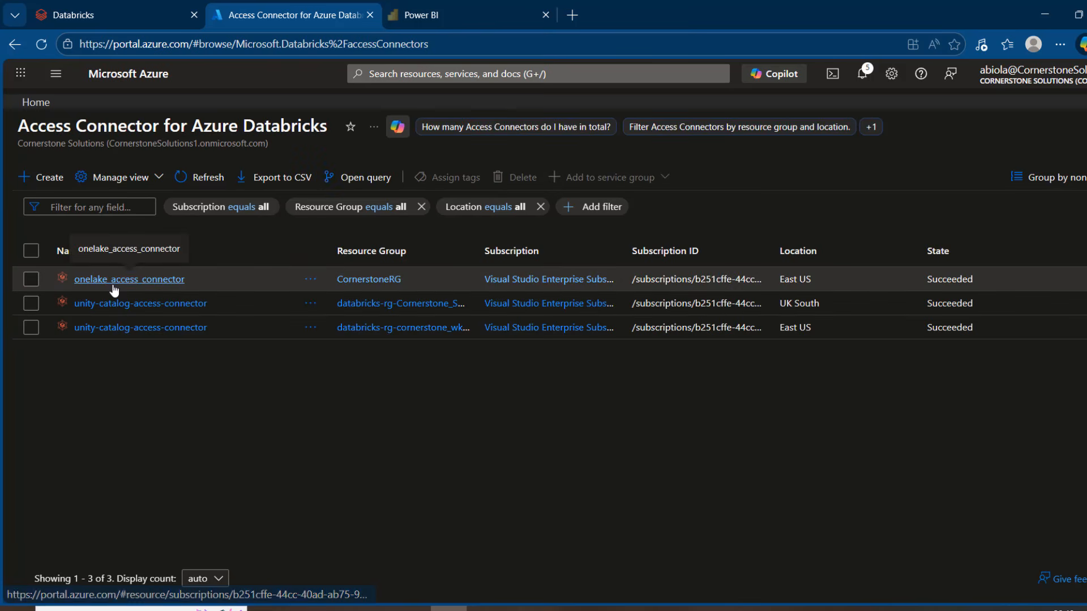
{"action": "left_click", "coordinate": [125, 281]}
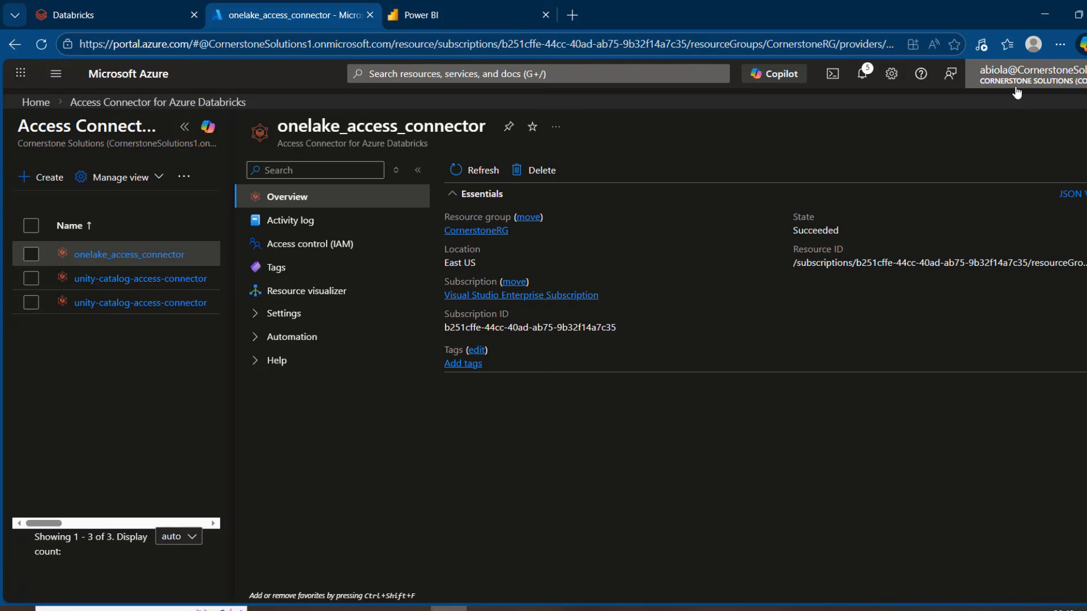
Compare the signed-in account across the Azure portal, Power BI and Databricks, and return to the cornerstone_wks workspace in Power BI.
{"action": "mouse_move", "coordinate": [1016, 90]}
{"action": "left_click", "coordinate": [478, 8]}
{"action": "left_click", "coordinate": [1074, 77]}
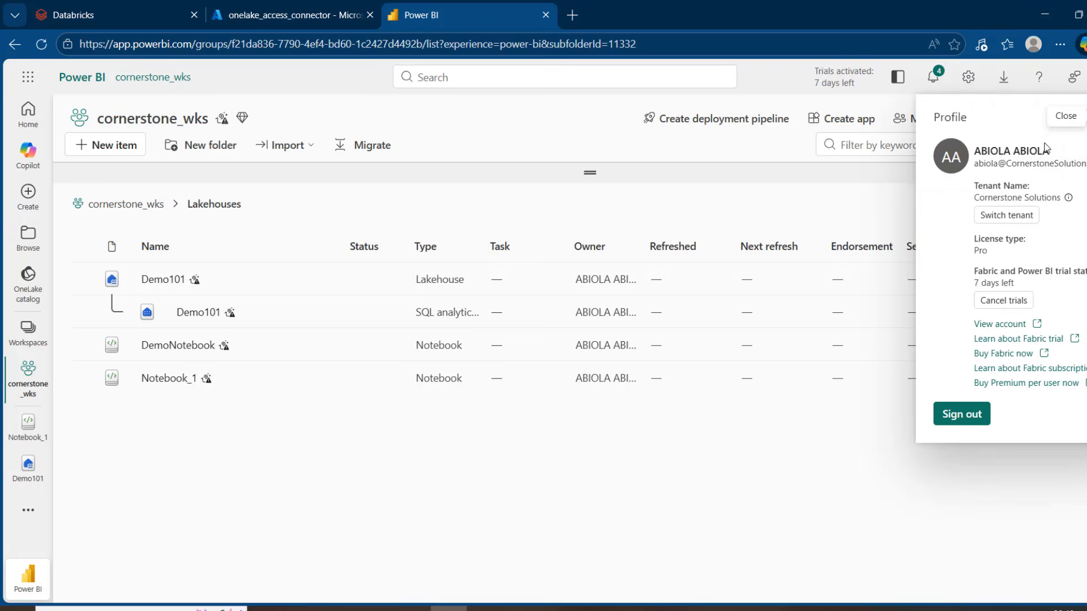
{"action": "left_click", "coordinate": [111, 8]}
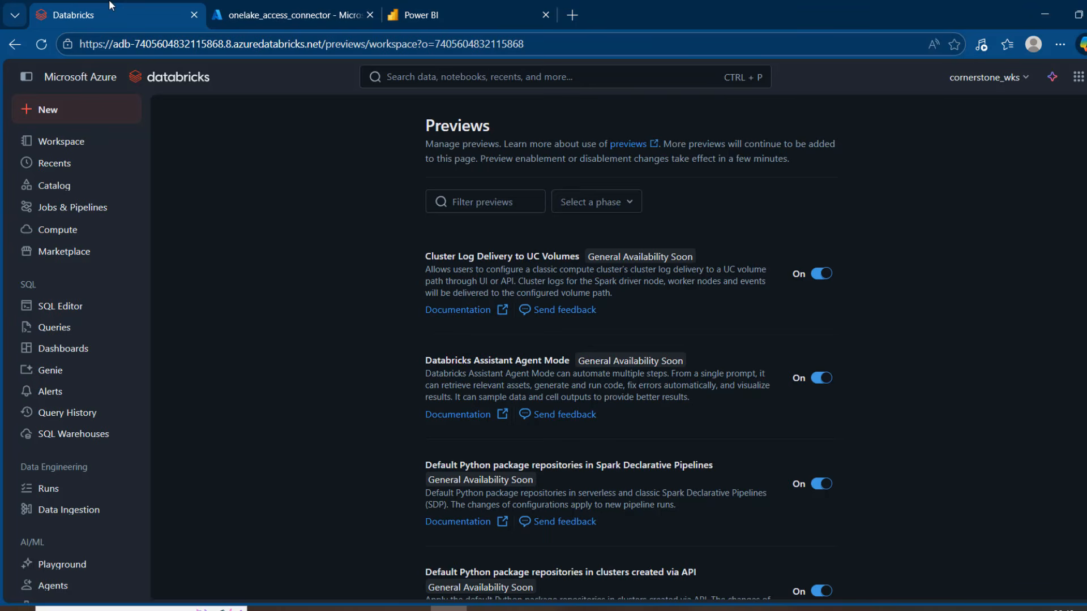
{"action": "left_click", "coordinate": [1086, 77]}
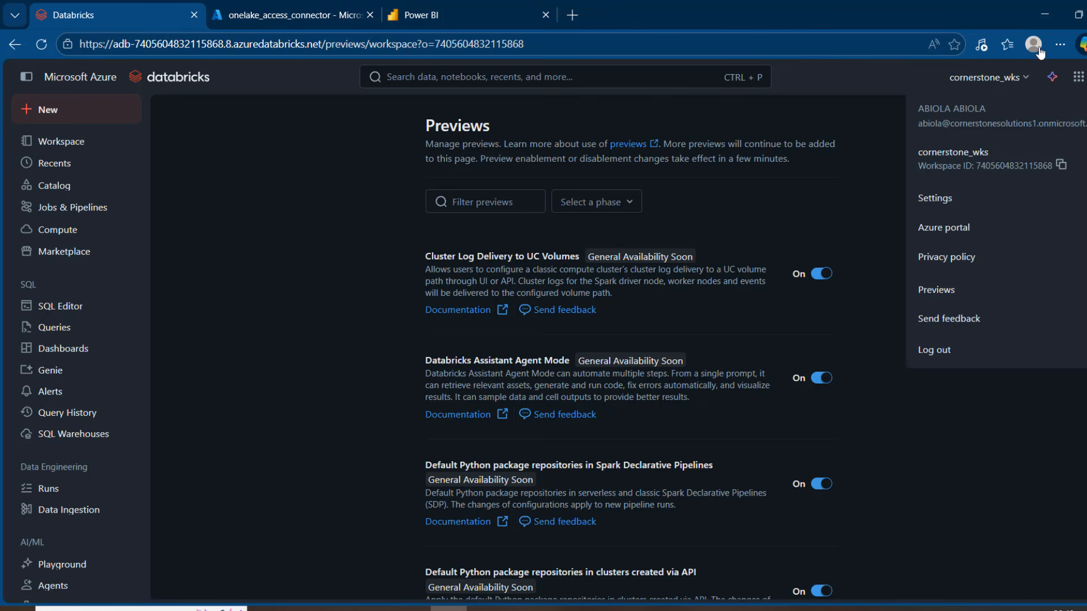
{"action": "left_click", "coordinate": [470, 15]}
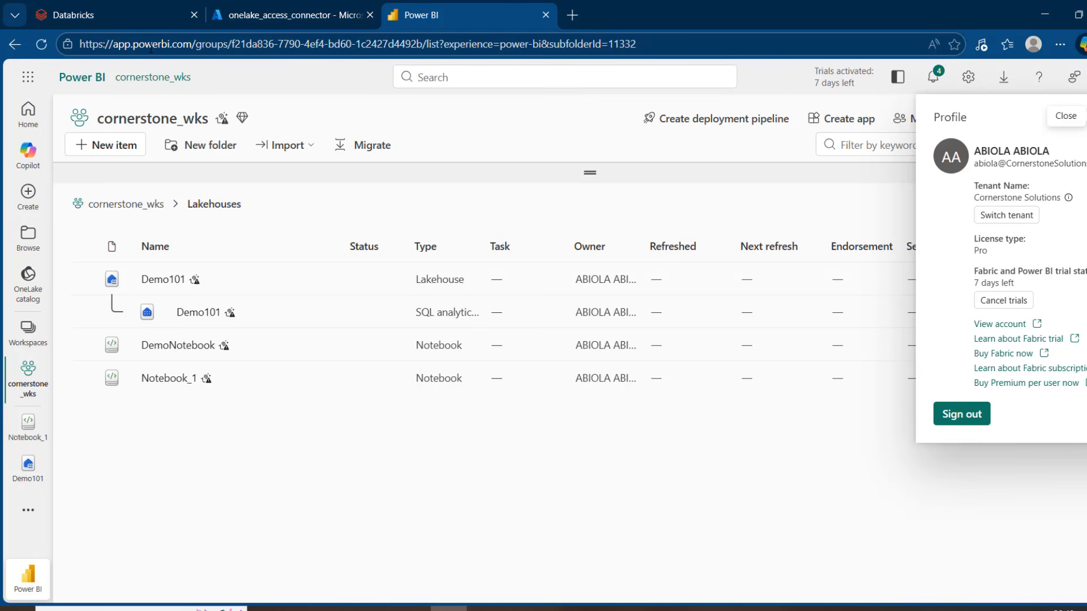
{"action": "left_click", "coordinate": [624, 504]}
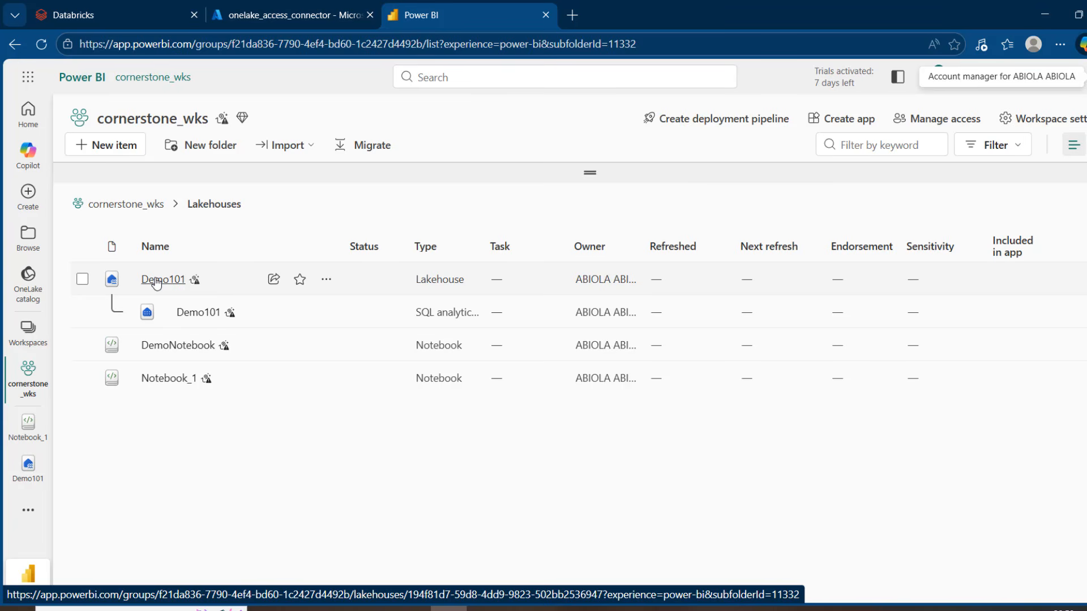
Add onelake_access_connector to the cornerstone_wks workspace access list with the Admin role.
{"action": "left_click", "coordinate": [937, 120]}
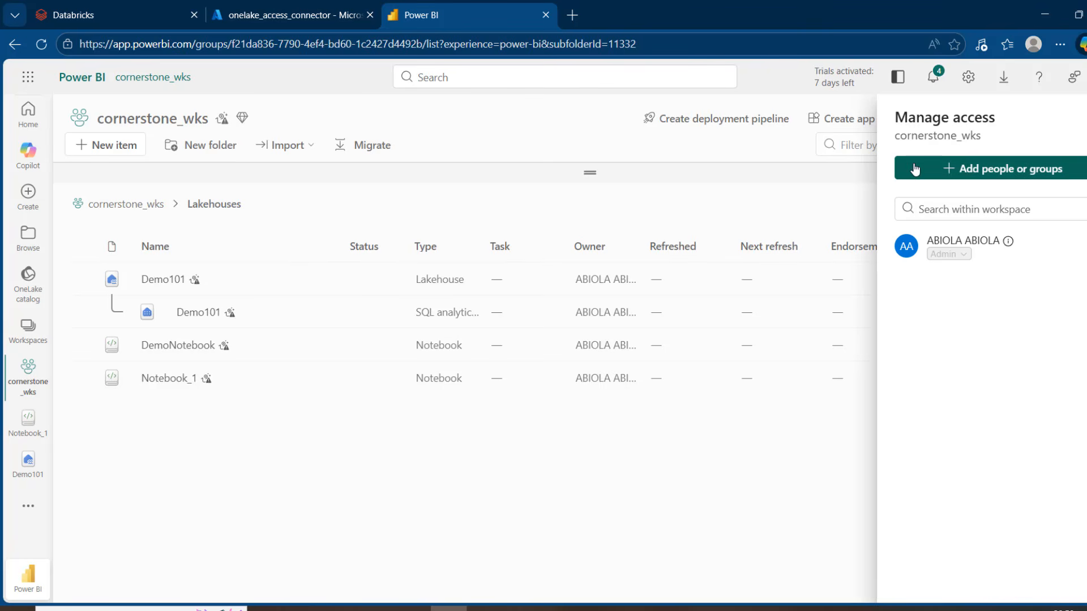
{"action": "left_click", "coordinate": [971, 172]}
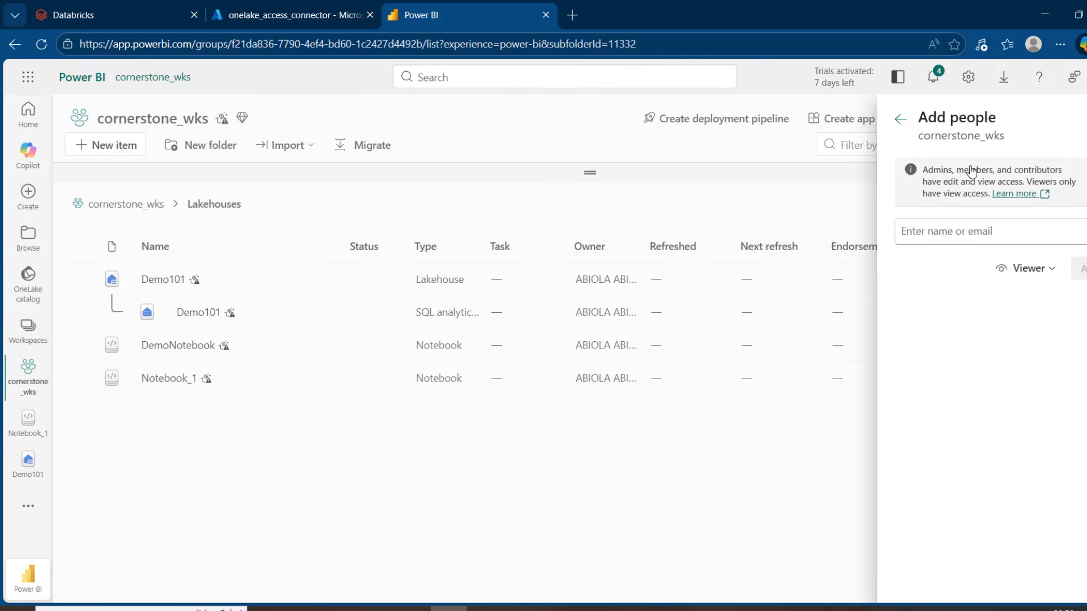
{"action": "left_click", "coordinate": [965, 228]}
{"action": "type", "text": "one"}
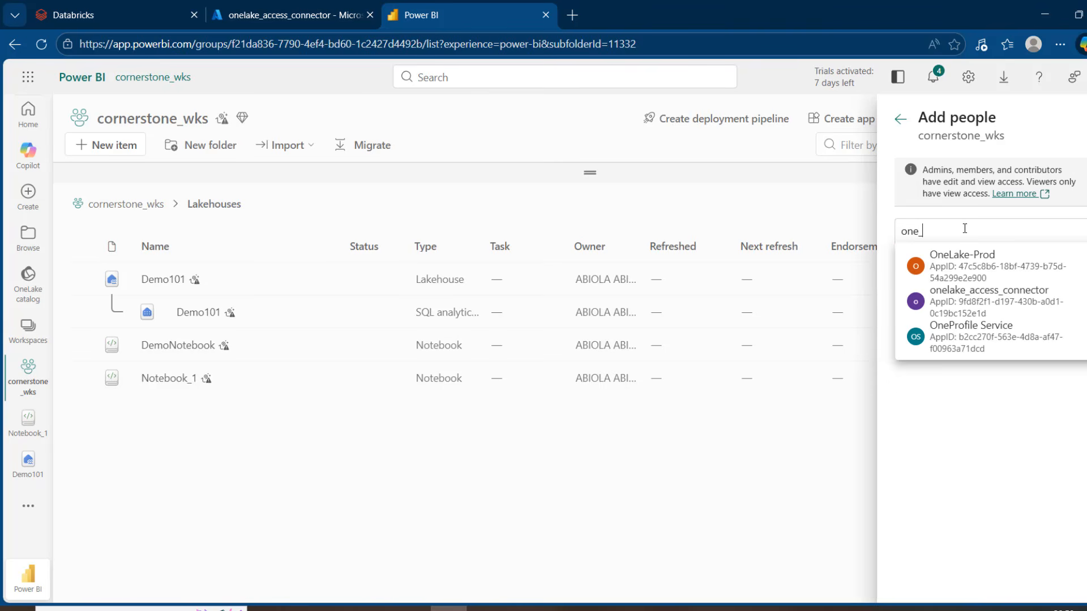
{"action": "type", "text": "_"}
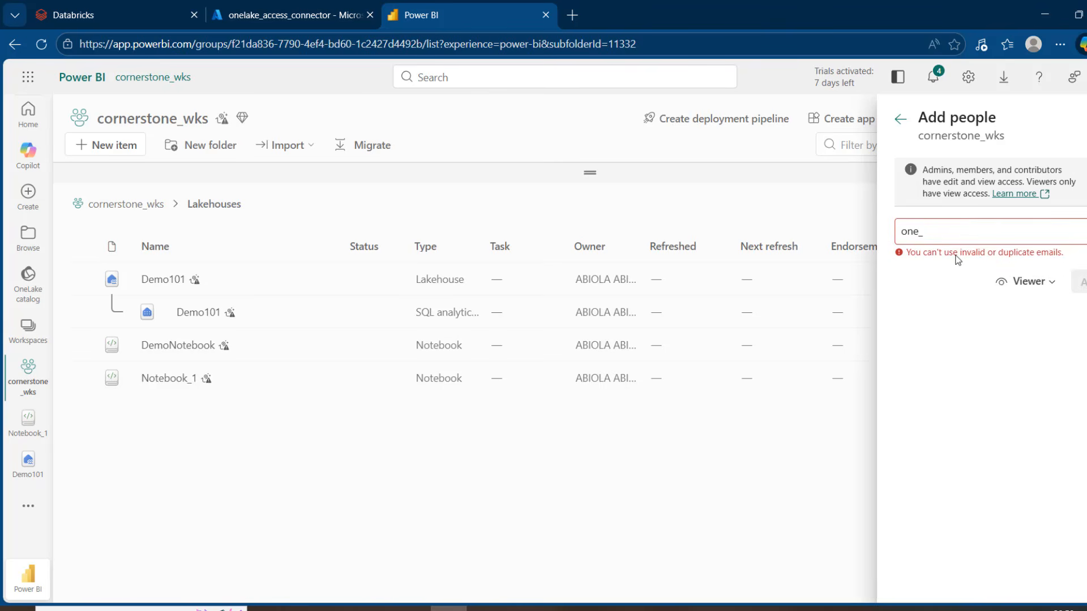
{"action": "key", "text": "BackSpace"}
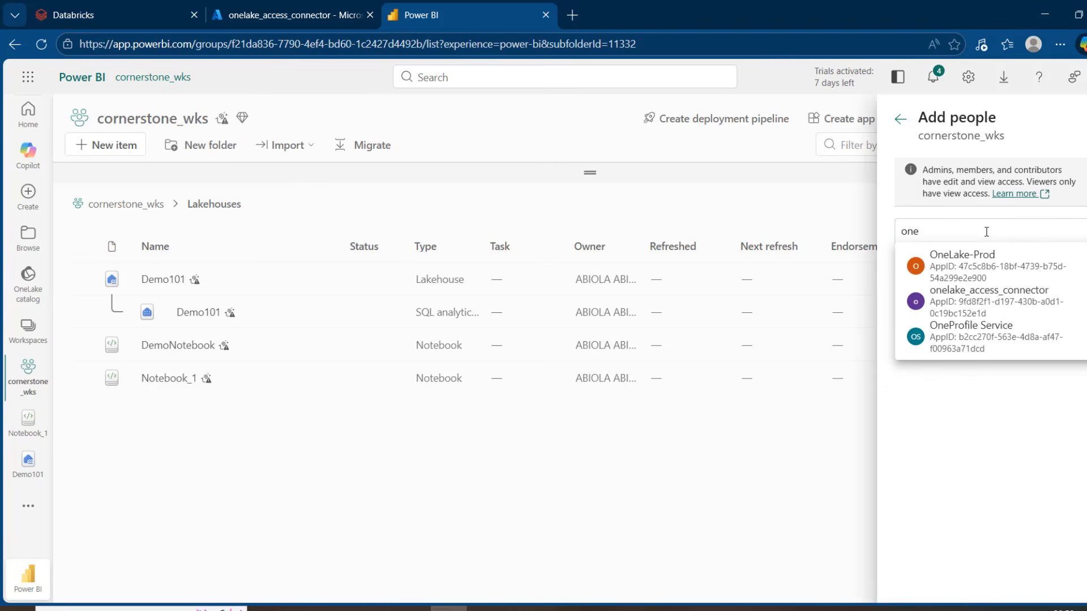
{"action": "left_click", "coordinate": [985, 302]}
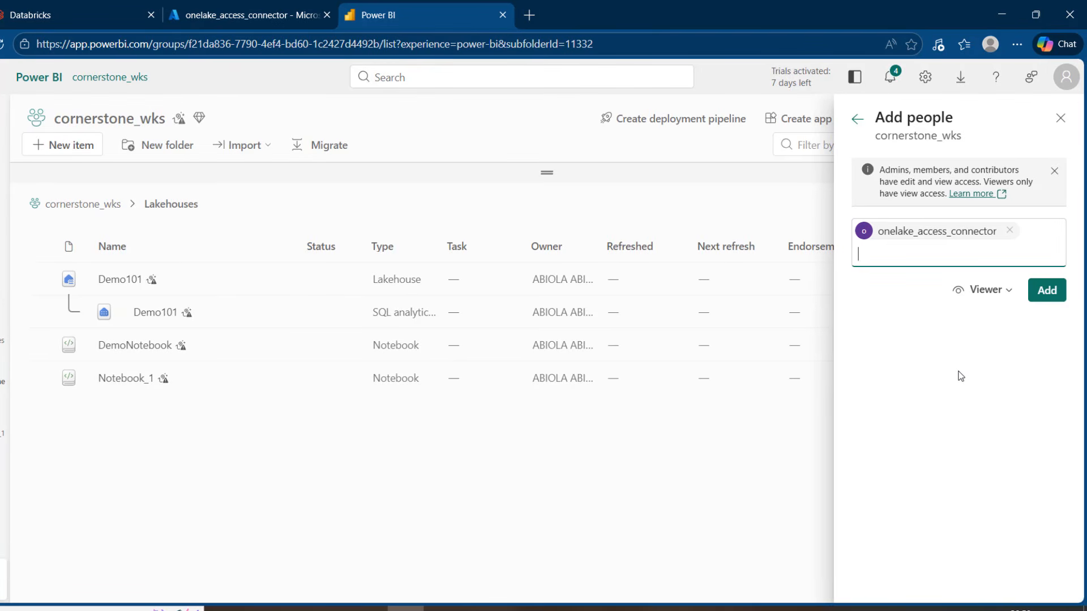
{"action": "left_click", "coordinate": [999, 295]}
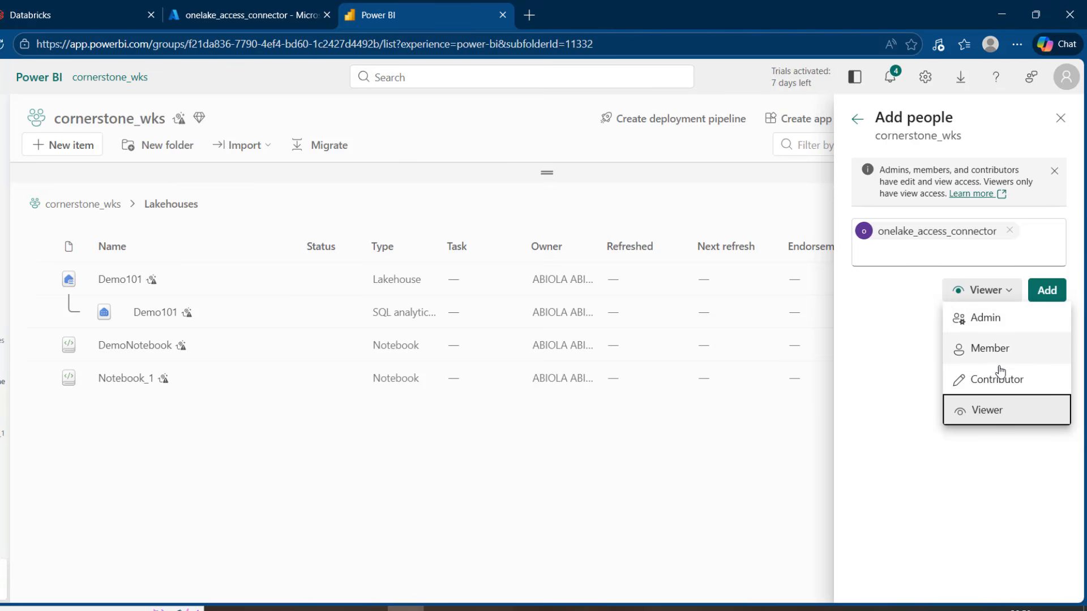
{"action": "left_click", "coordinate": [983, 327]}
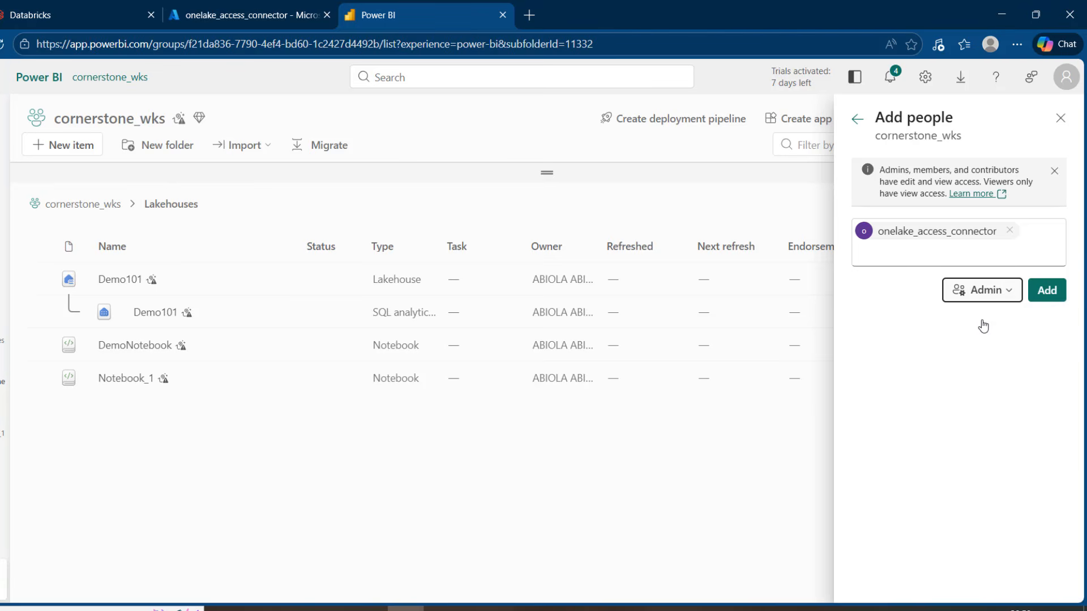
{"action": "left_click", "coordinate": [1045, 292]}
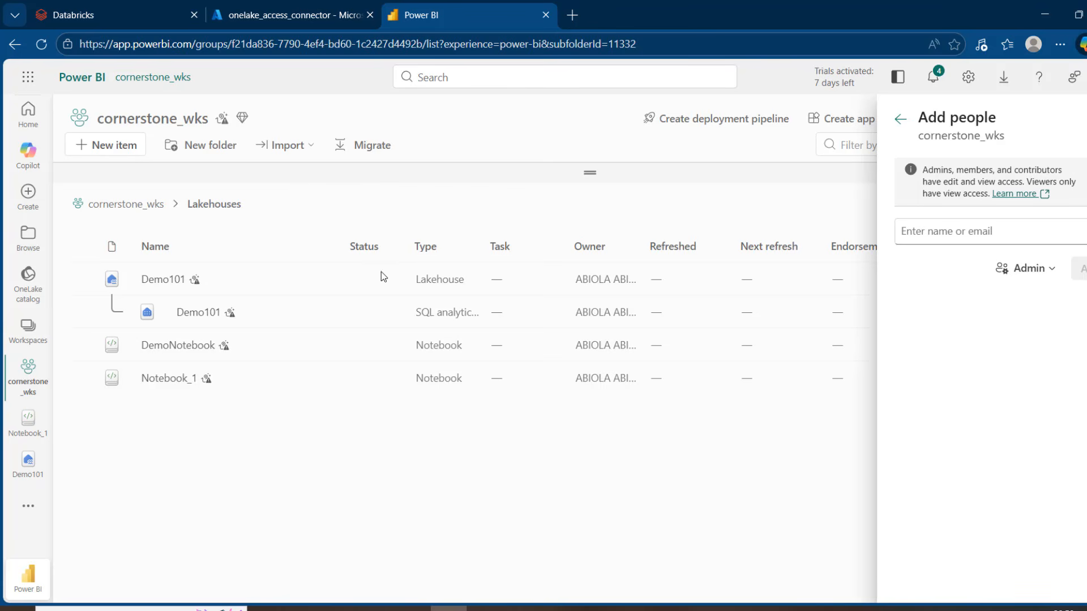
Switch to Databricks and start a new Azure Managed Identity storage credential in the catalog, named one_lake_cred.
{"action": "left_click", "coordinate": [140, 15]}
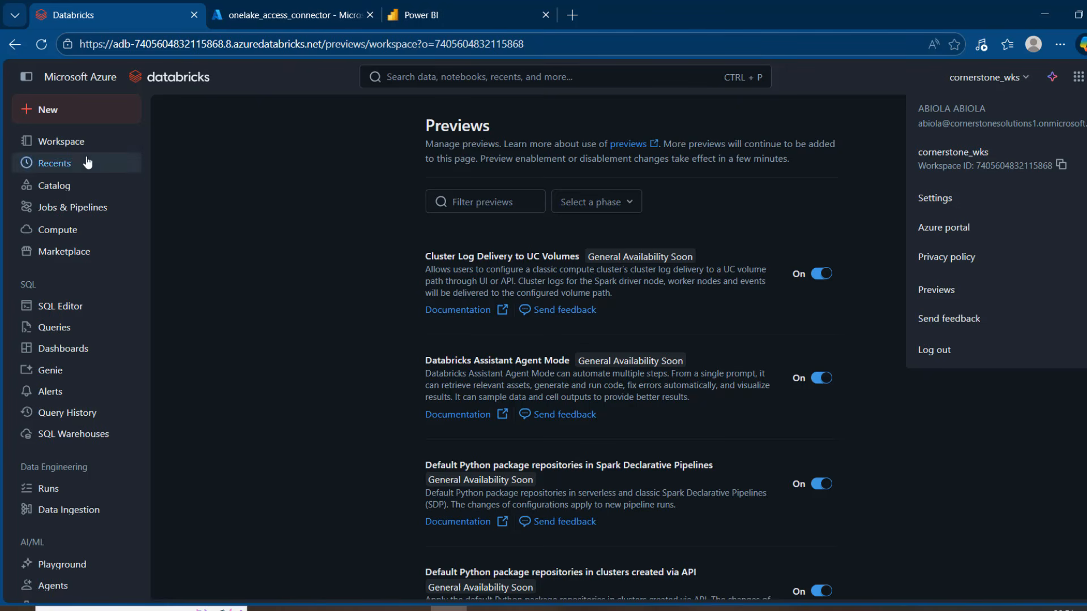
{"action": "left_click", "coordinate": [58, 192]}
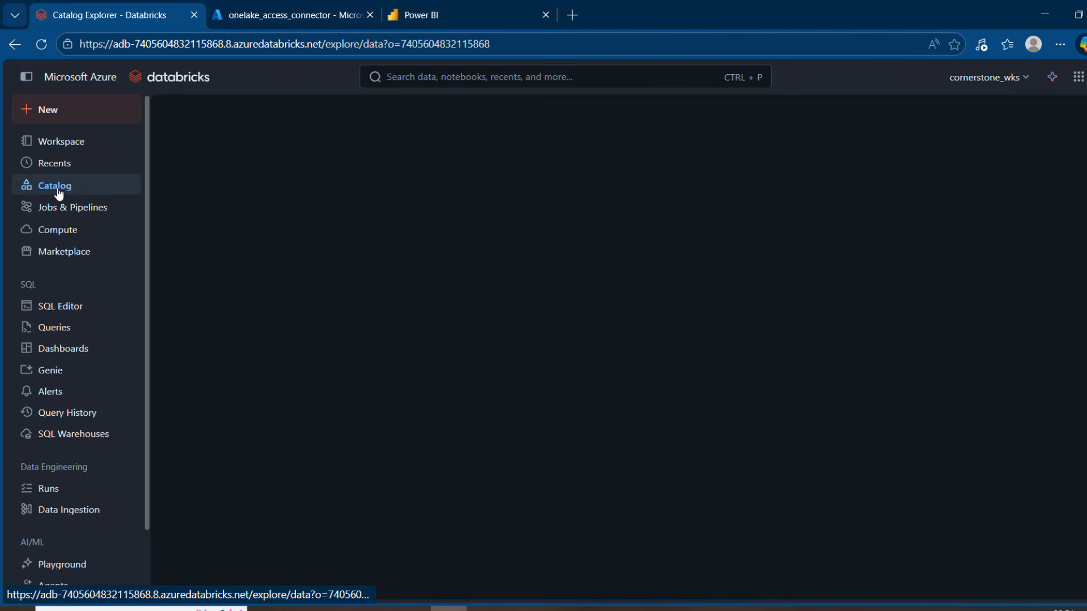
{"action": "left_click", "coordinate": [417, 109]}
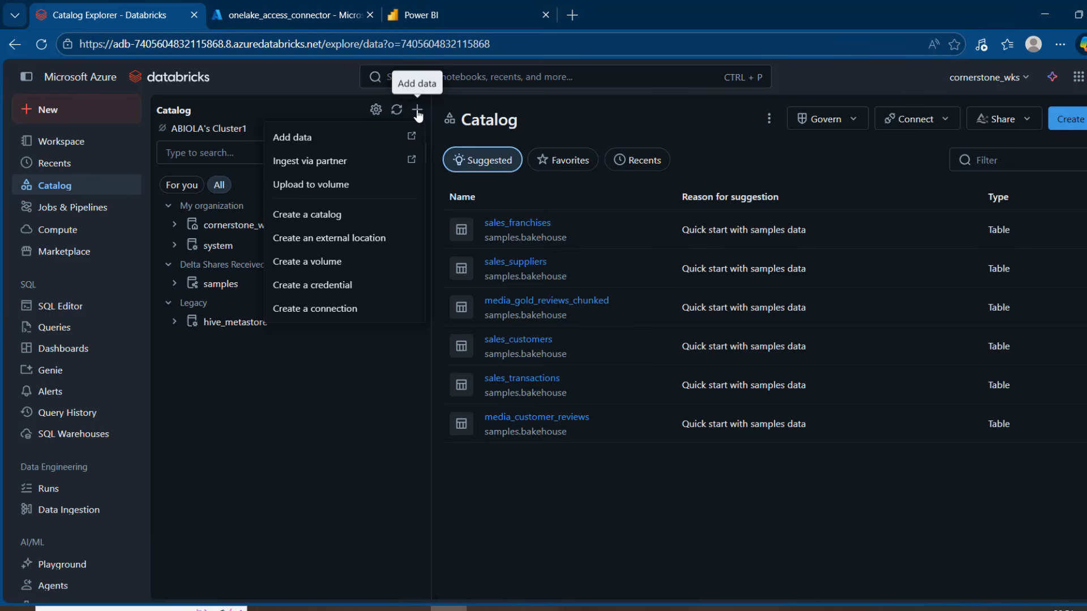
{"action": "left_click", "coordinate": [327, 290]}
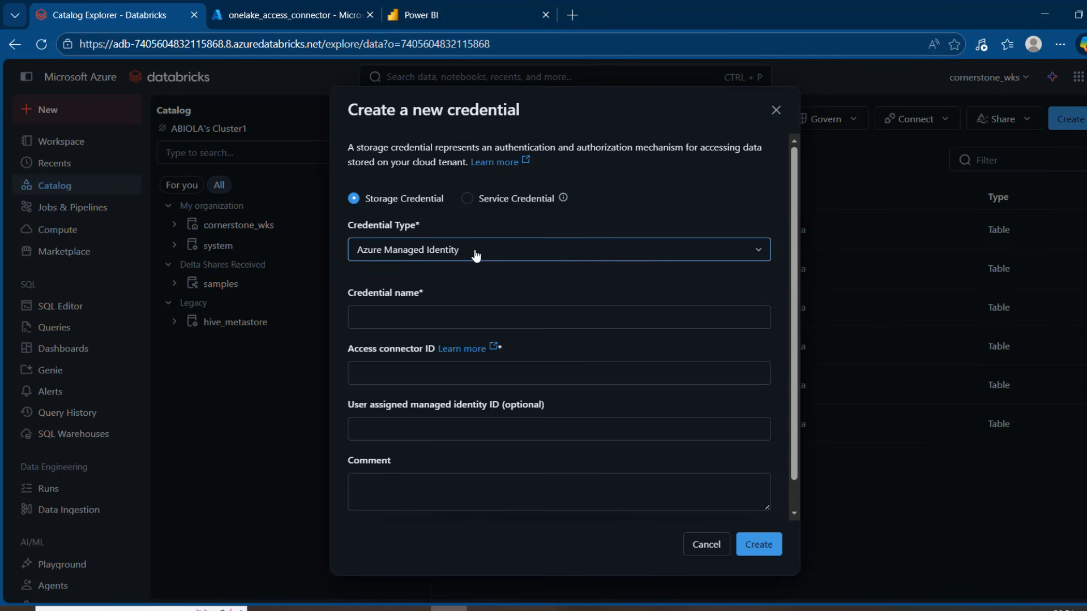
{"action": "left_click", "coordinate": [469, 310]}
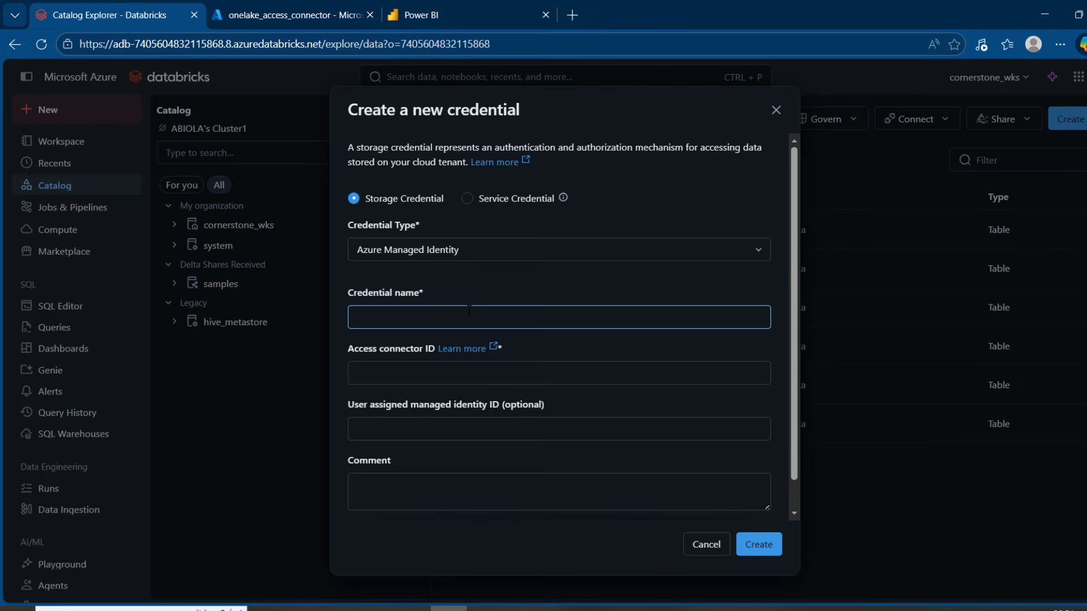
{"action": "type", "text": "one"}
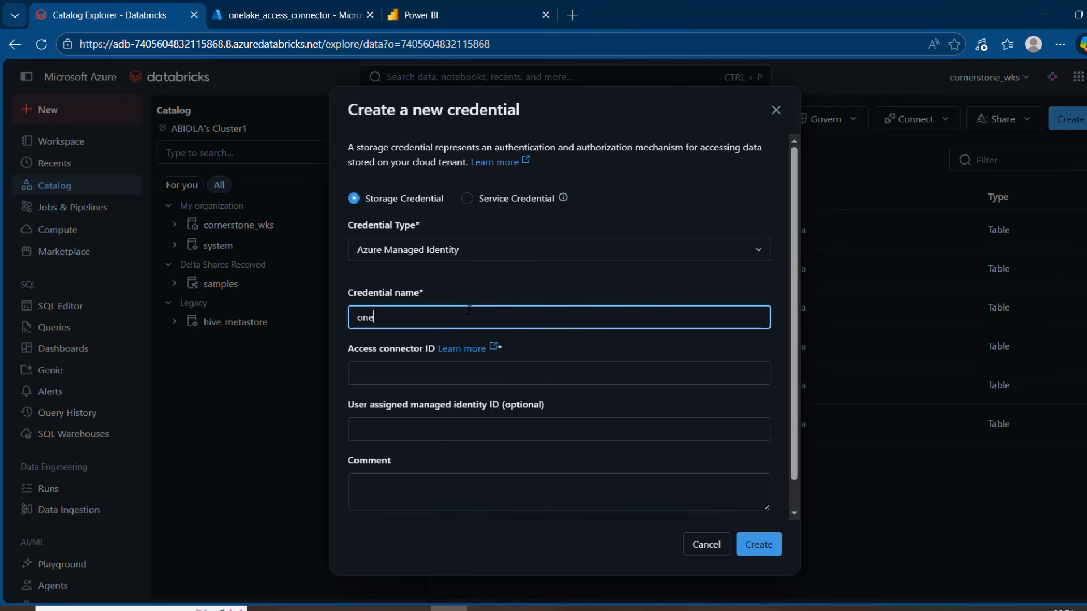
{"action": "type", "text": "_lake_cred"}
Copy the resource ID of onelake_access_connector from the Azure portal into the credential's access connector ID and create the credential.
{"action": "left_click", "coordinate": [469, 368]}
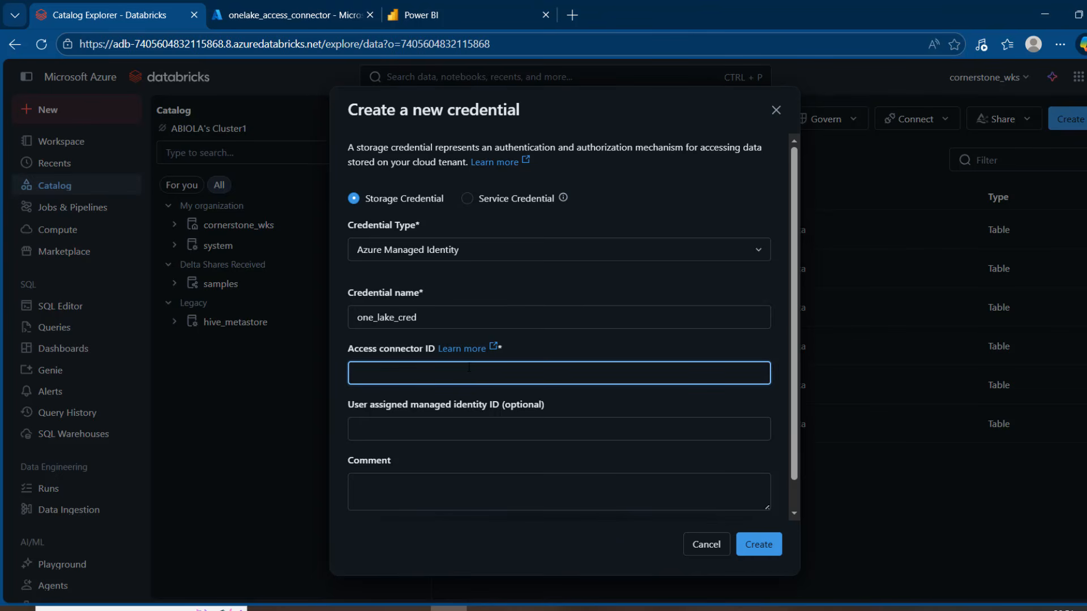
{"action": "left_click", "coordinate": [289, 9]}
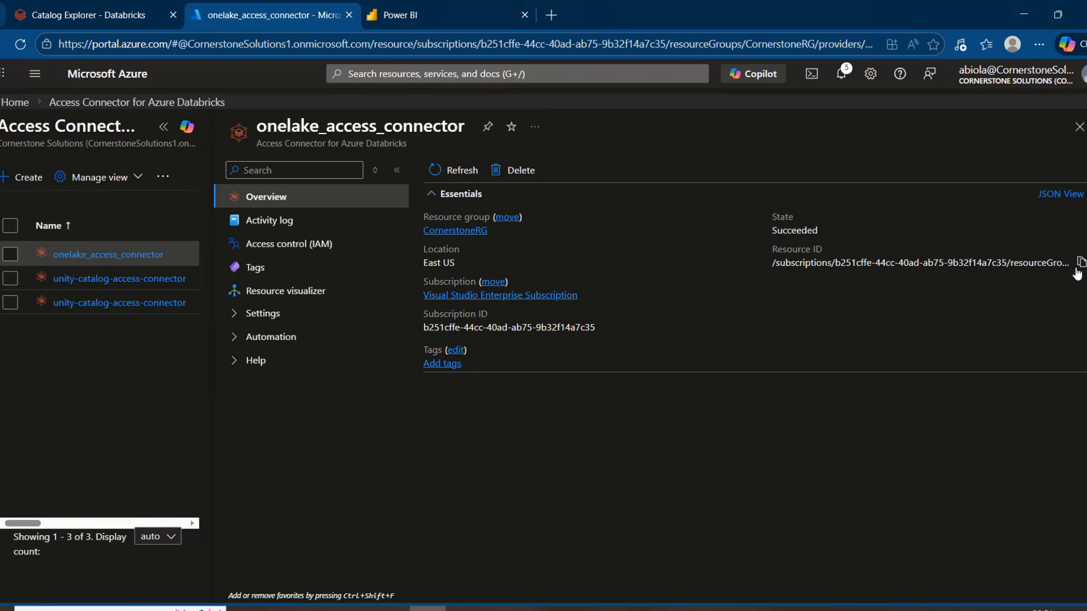
{"action": "left_click", "coordinate": [1078, 271]}
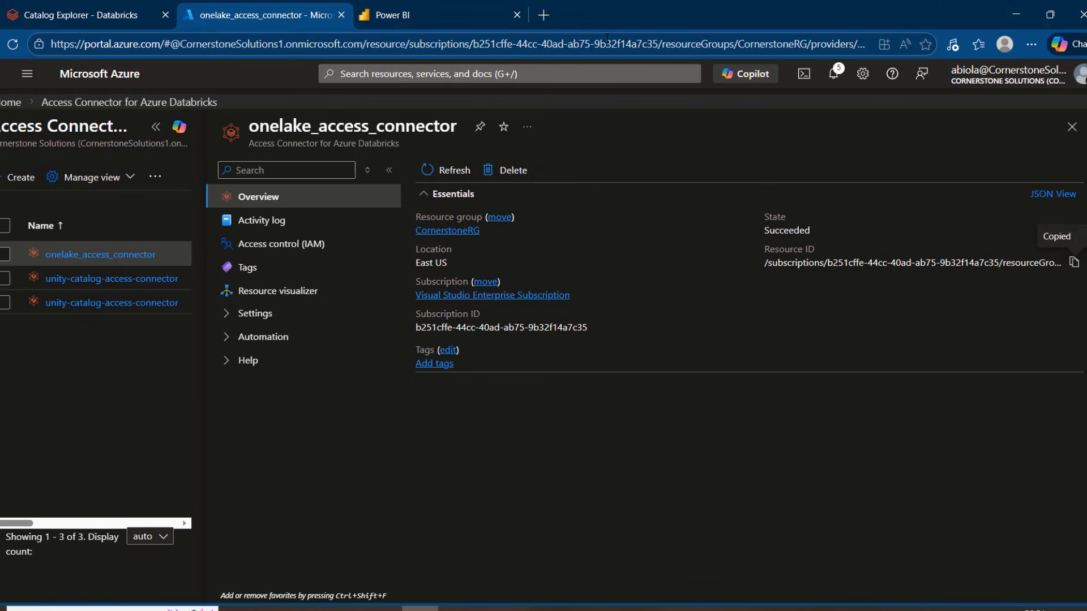
{"action": "left_click", "coordinate": [65, 6]}
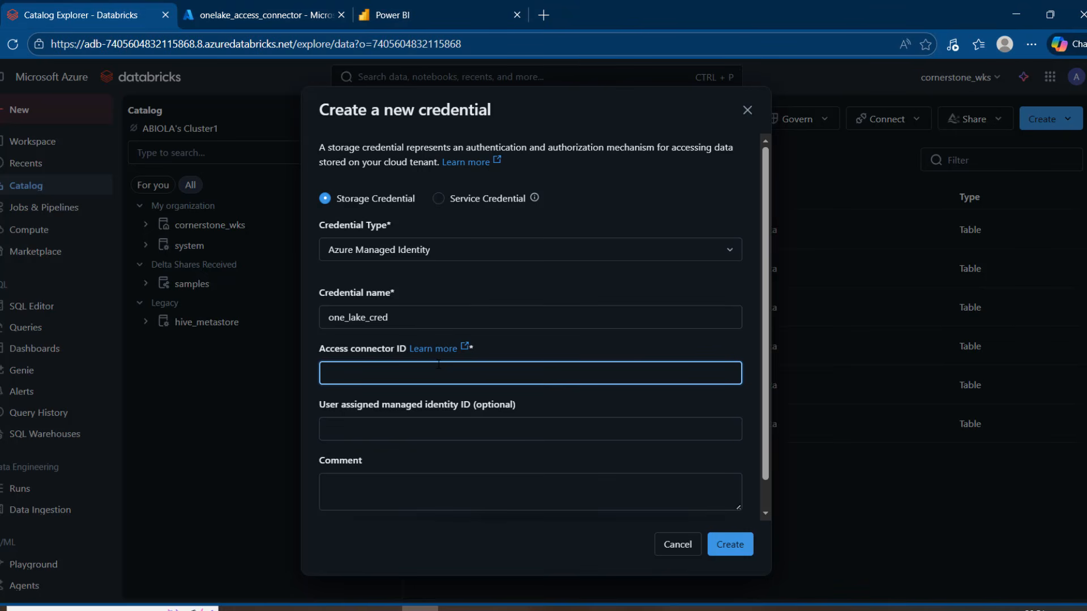
{"action": "key", "text": "ctrl+v"}
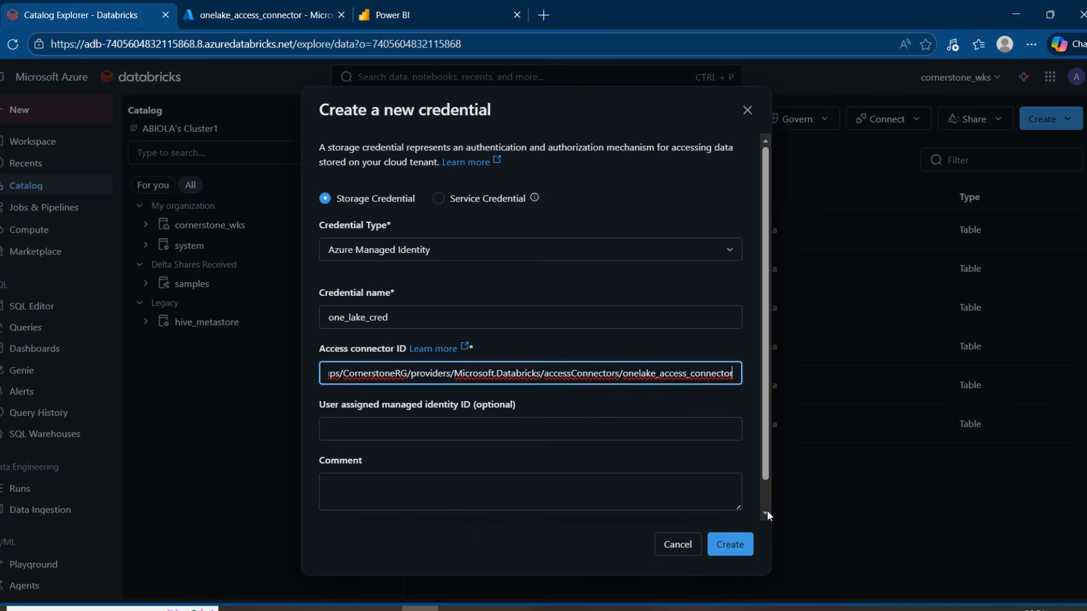
{"action": "left_click", "coordinate": [738, 544]}
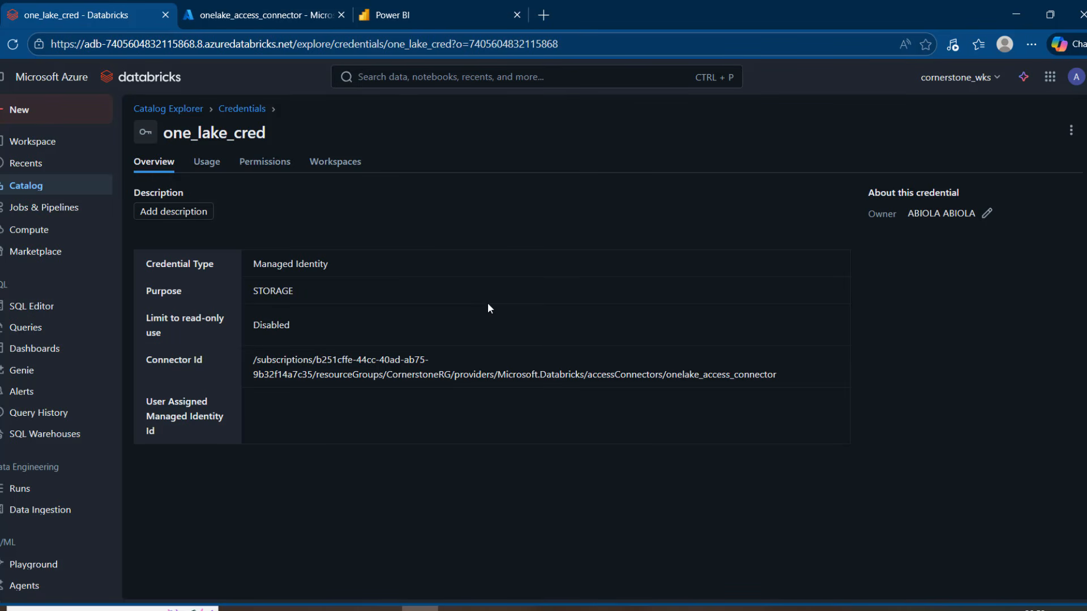
Return to Catalog Explorer and start a new connection named my_onelake_conn.
{"action": "left_click", "coordinate": [164, 110]}
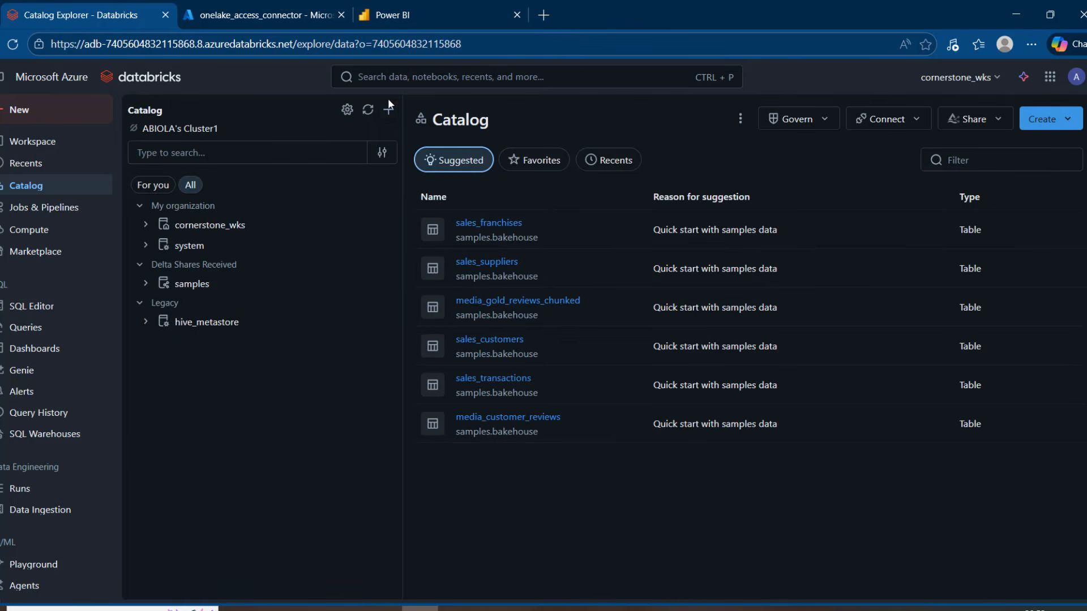
{"action": "left_click", "coordinate": [388, 109]}
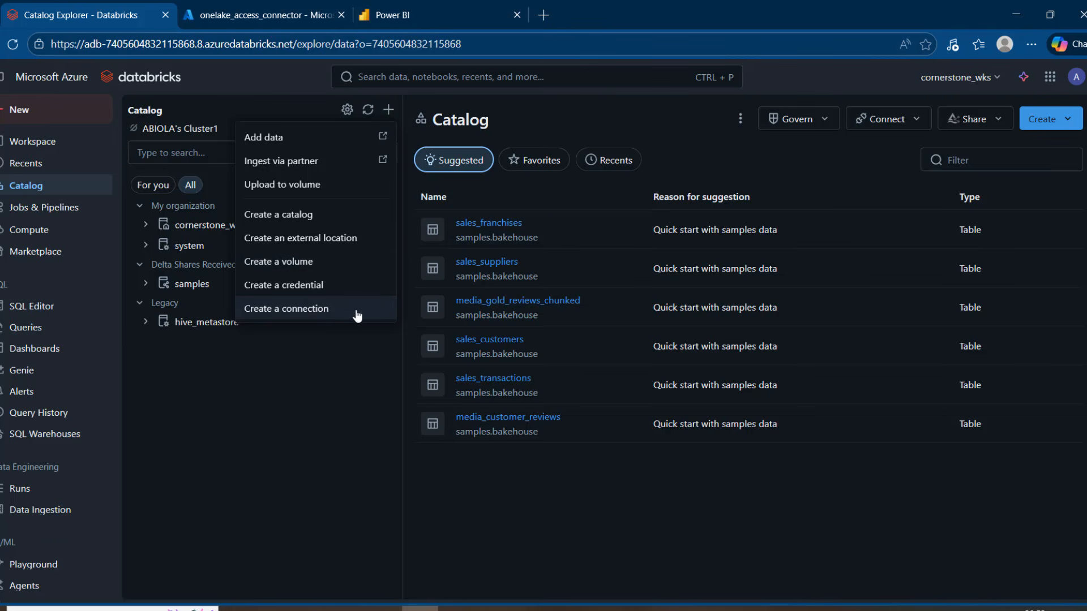
{"action": "left_click", "coordinate": [306, 310]}
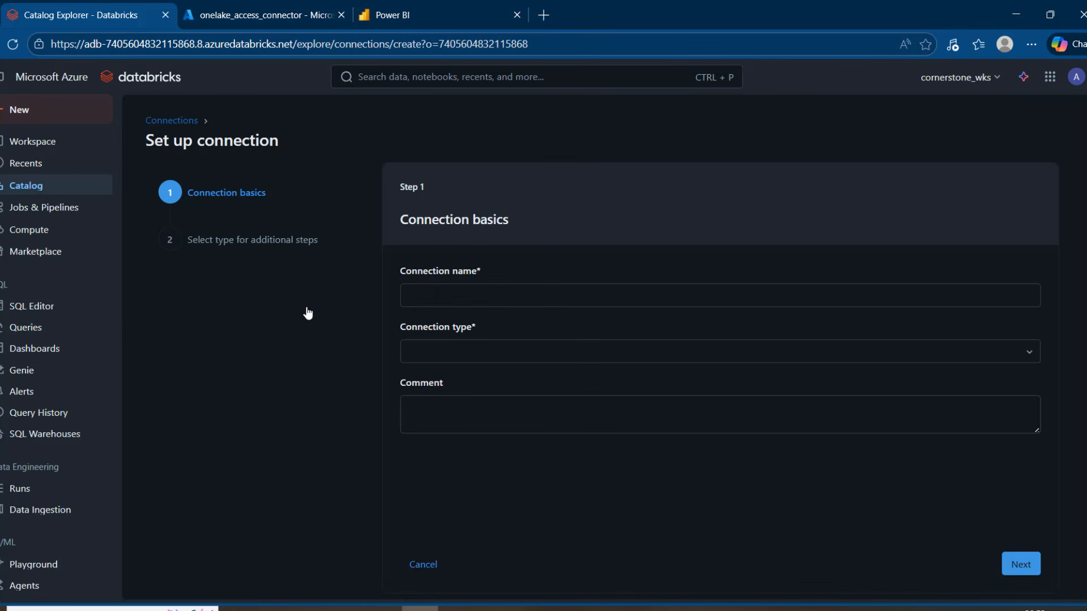
{"action": "left_click", "coordinate": [509, 305]}
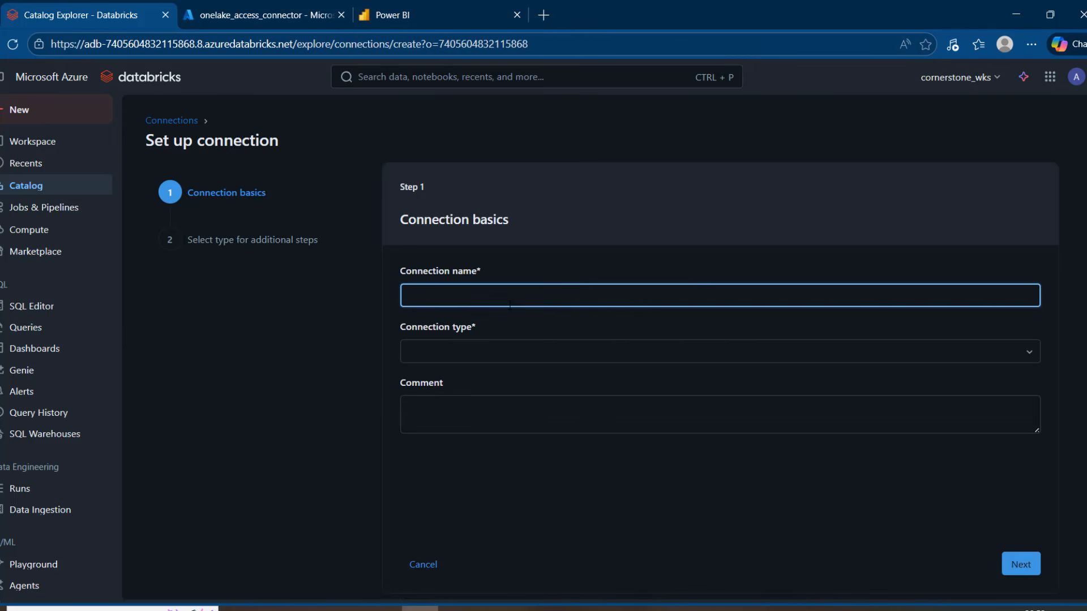
{"action": "type", "text": "my_onelake_conn"}
{"action": "key", "text": "BackSpace"}
{"action": "key", "text": "BackSpace"}
{"action": "type", "text": "nn"}
Set the connection type to OneLake and continue to the connection details.
{"action": "left_click", "coordinate": [528, 343]}
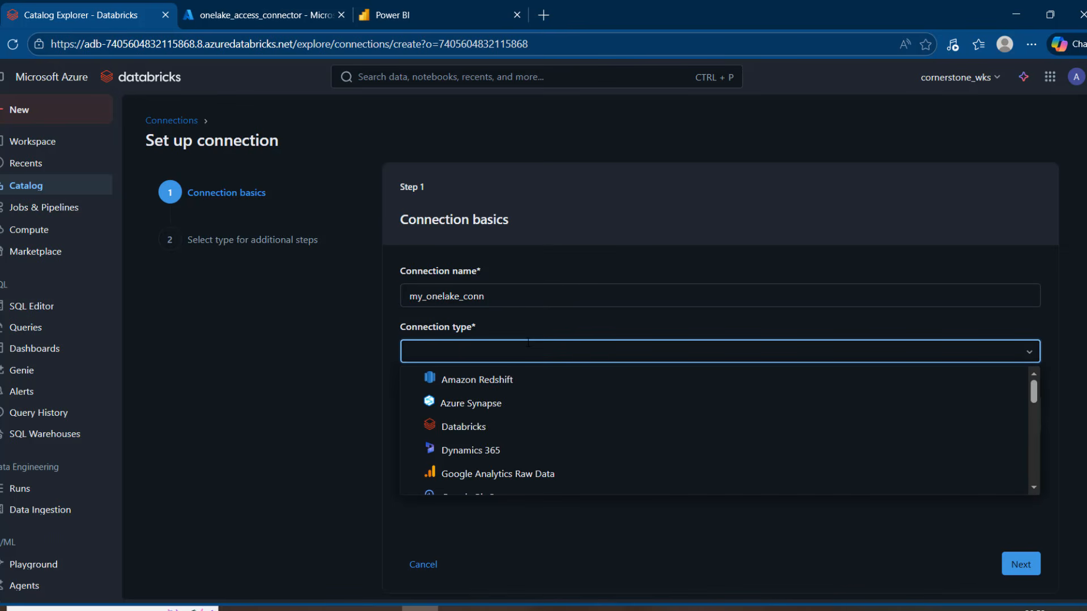
{"action": "type", "text": "one"}
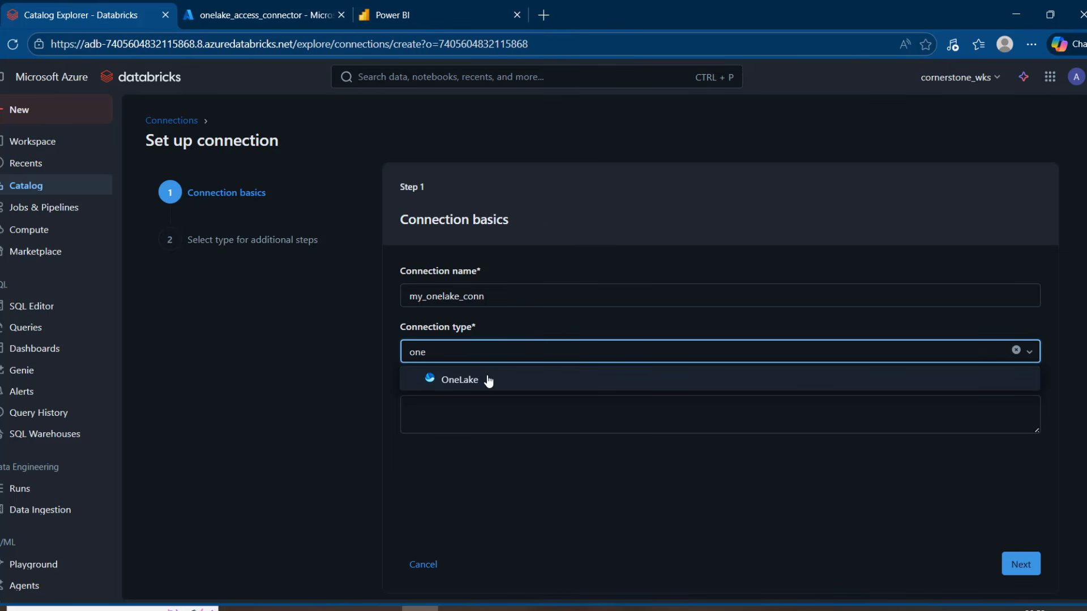
{"action": "left_click", "coordinate": [489, 381]}
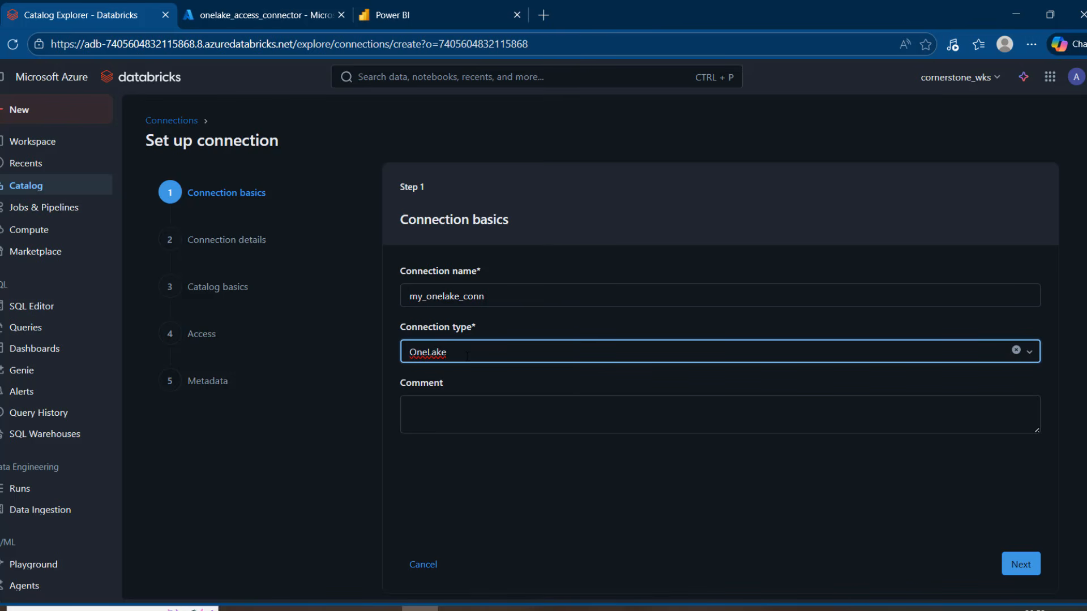
{"action": "left_click", "coordinate": [489, 351]}
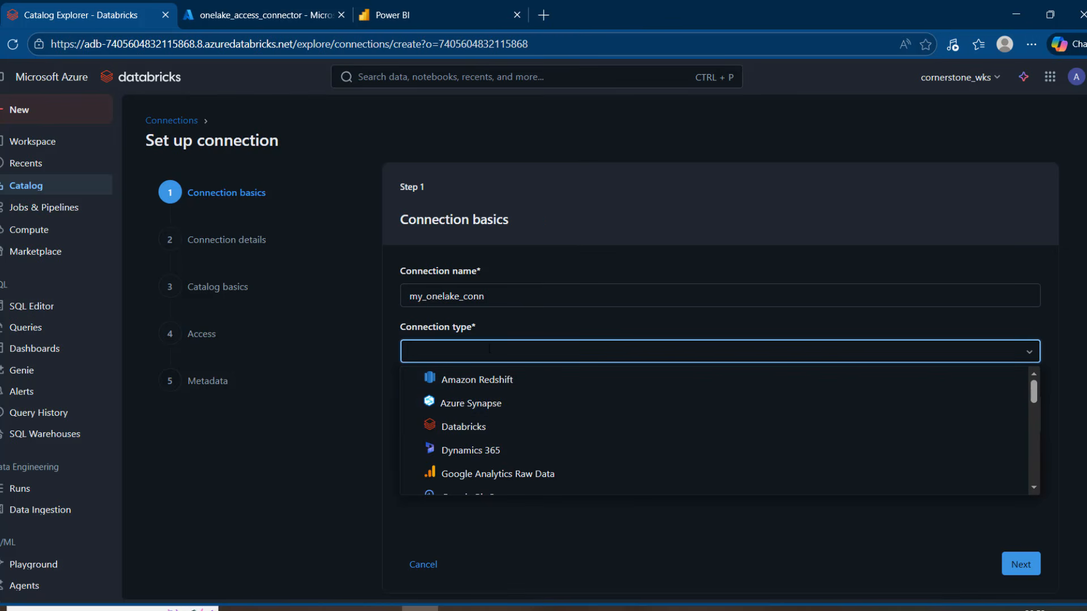
{"action": "type", "text": "on"}
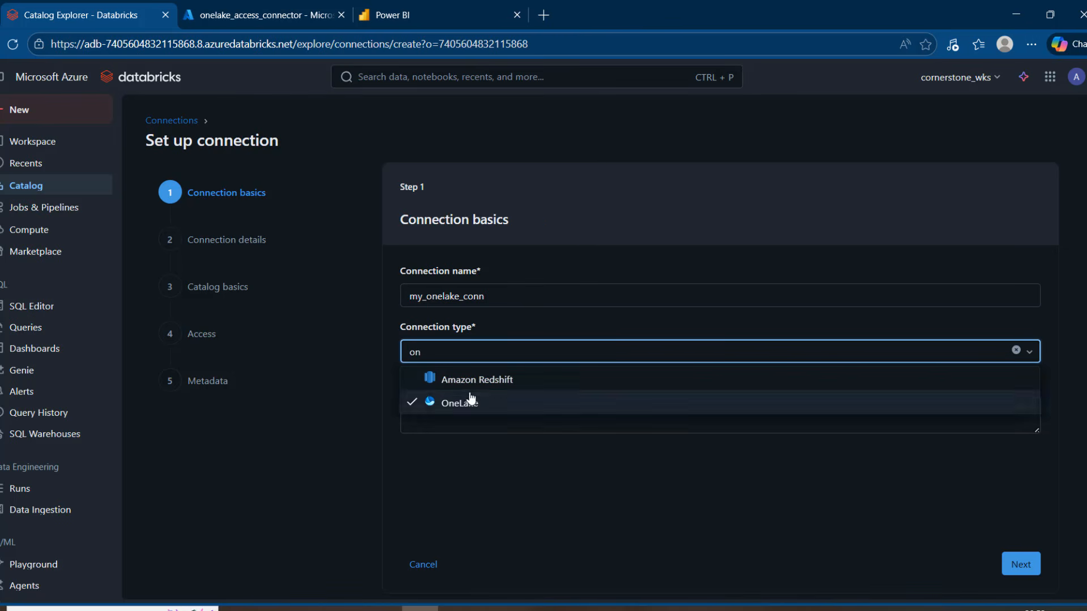
{"action": "left_click", "coordinate": [468, 400]}
{"action": "left_click", "coordinate": [1019, 564]}
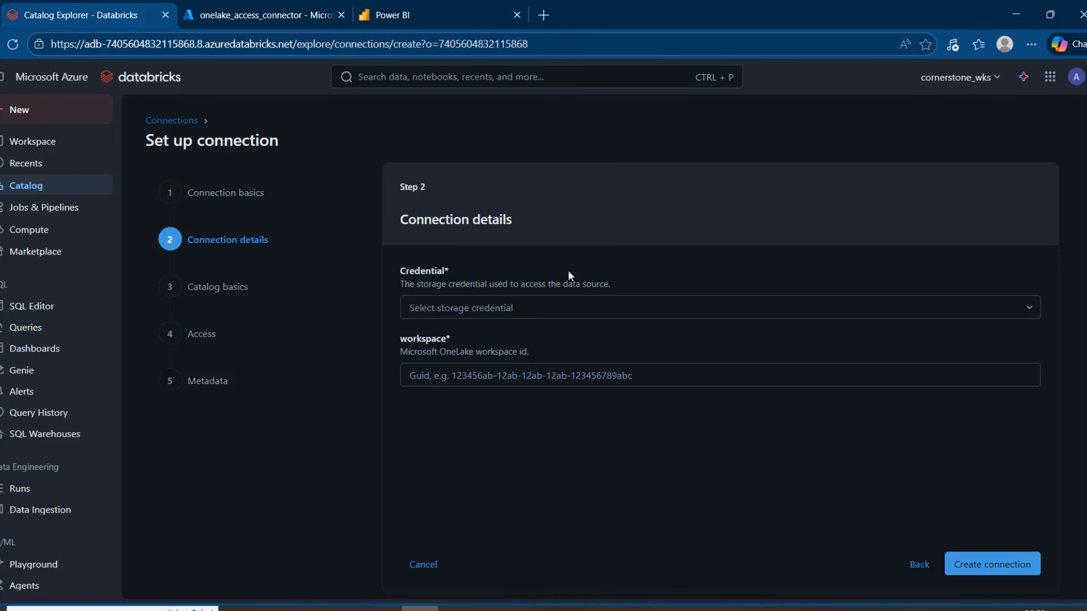
Select one_lake_cred as the storage credential for the OneLake connection.
{"action": "left_click", "coordinate": [566, 308]}
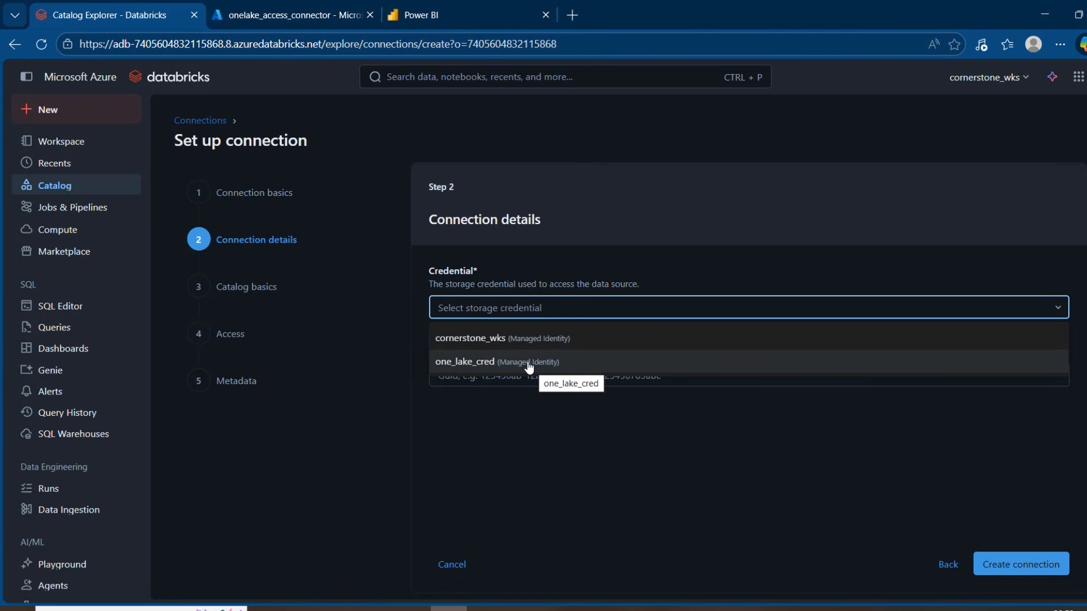
{"action": "left_click", "coordinate": [529, 365]}
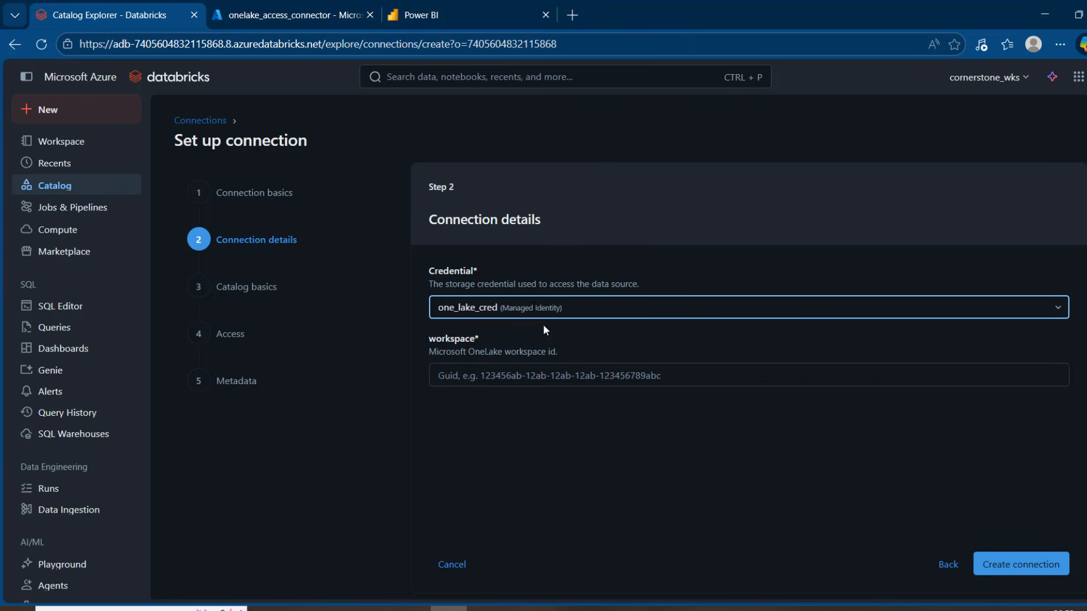
{"action": "left_click", "coordinate": [590, 368]}
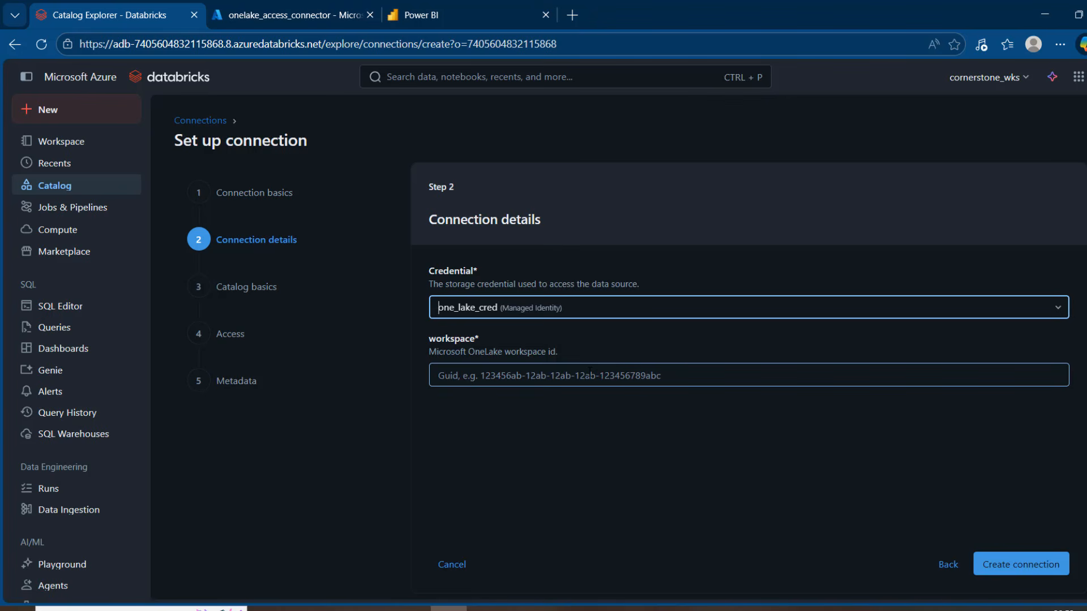
Copy the cornerstone_wks workspace ID from the Power BI page address into the connection's workspace setting and create the connection.
{"action": "left_click", "coordinate": [497, 5]}
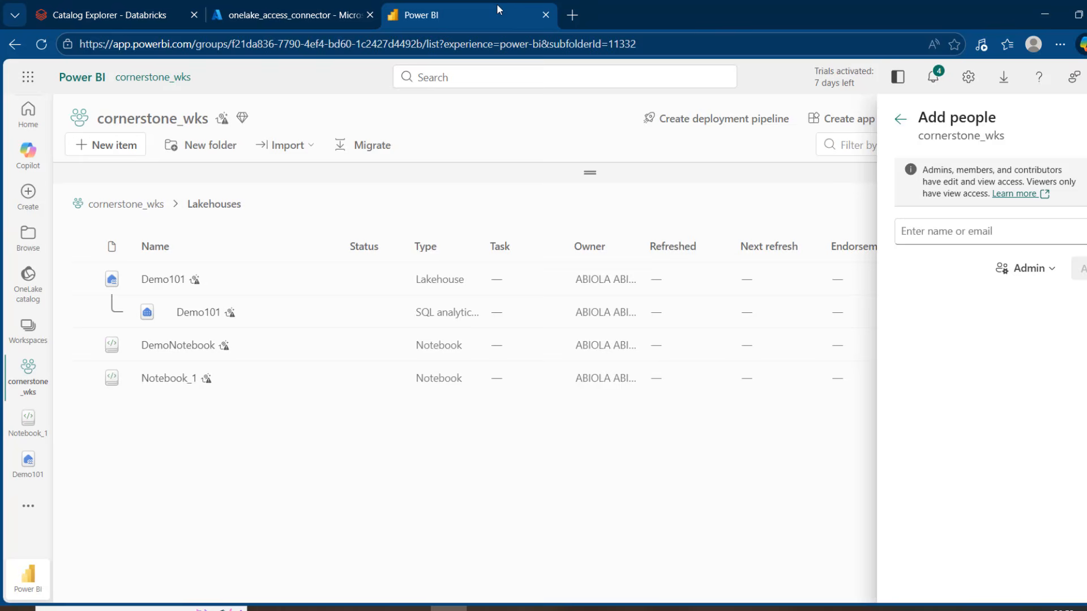
{"action": "left_click", "coordinate": [735, 458]}
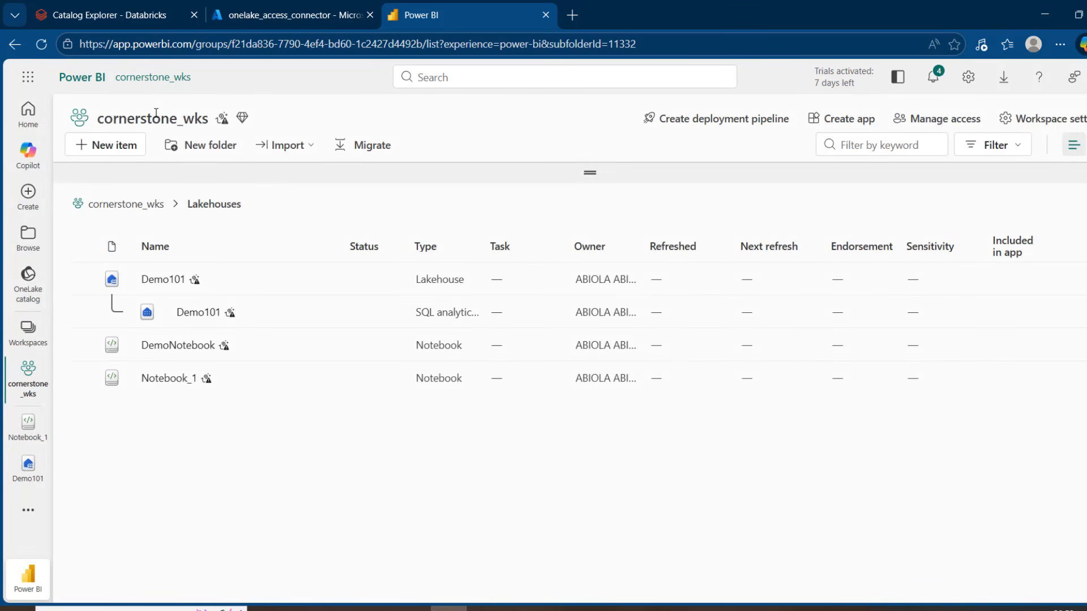
{"action": "left_click", "coordinate": [232, 46]}
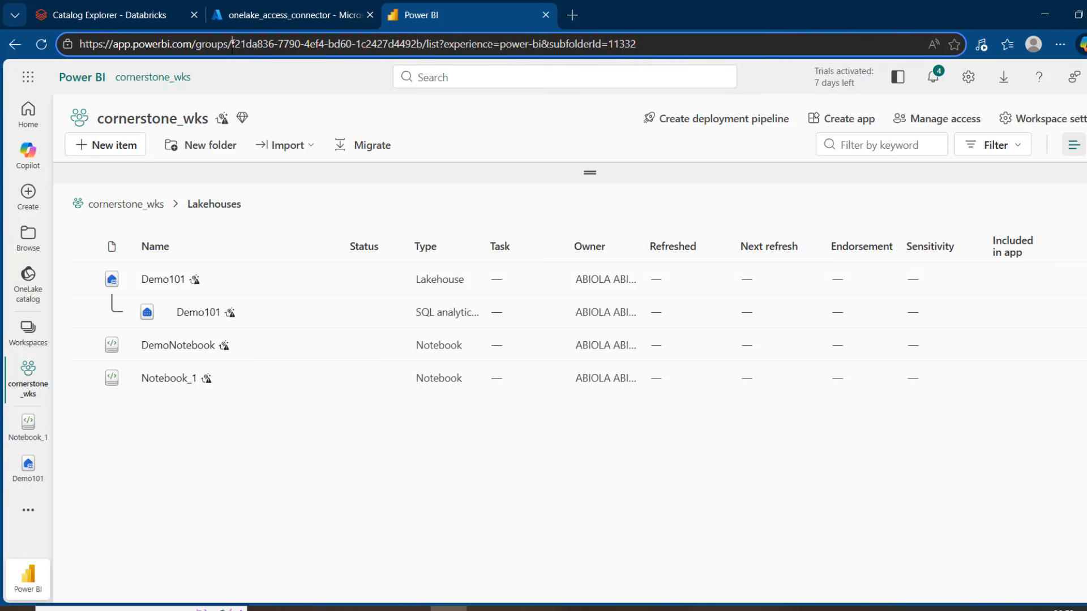
{"action": "left_click_drag", "start_coordinate": [232, 44], "coordinate": [422, 51]}
{"action": "key", "text": "ctrl+c"}
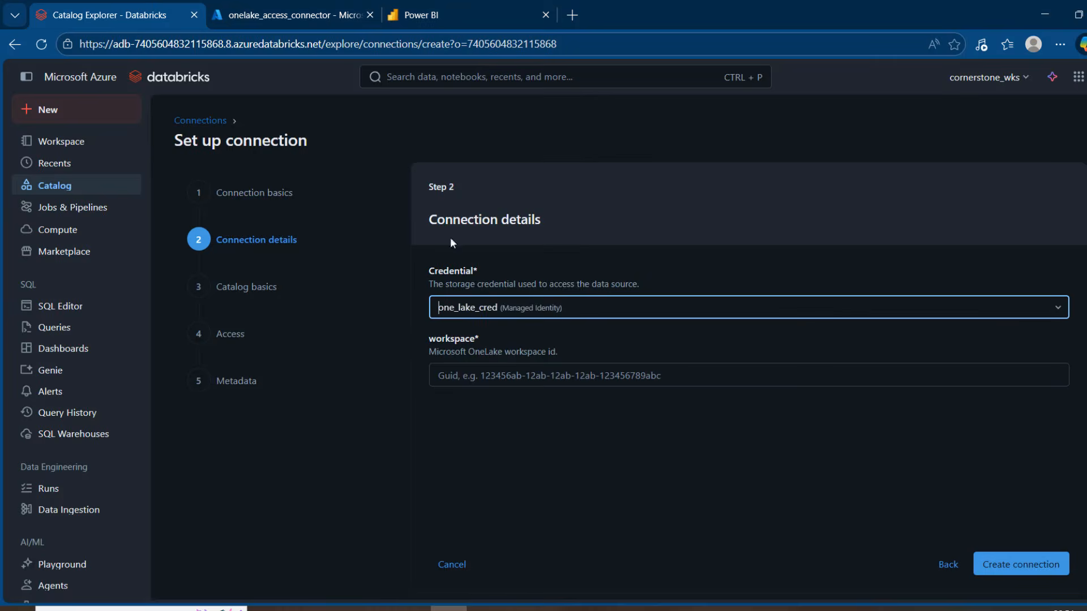
{"action": "left_click", "coordinate": [158, 6]}
{"action": "left_click", "coordinate": [526, 375]}
{"action": "key", "text": "ctrl+v"}
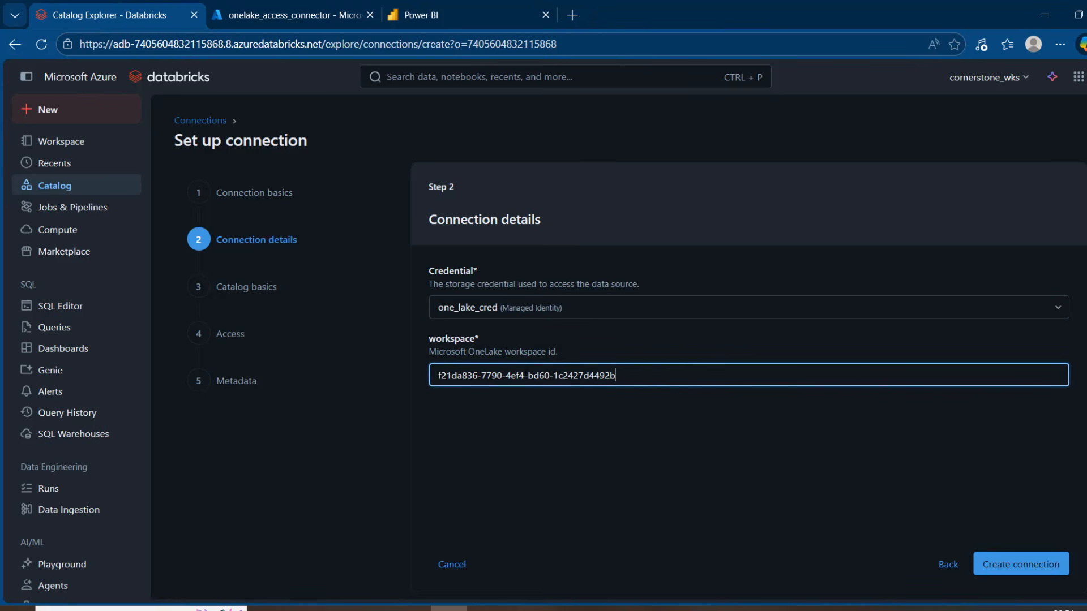
{"action": "left_click", "coordinate": [1026, 571]}
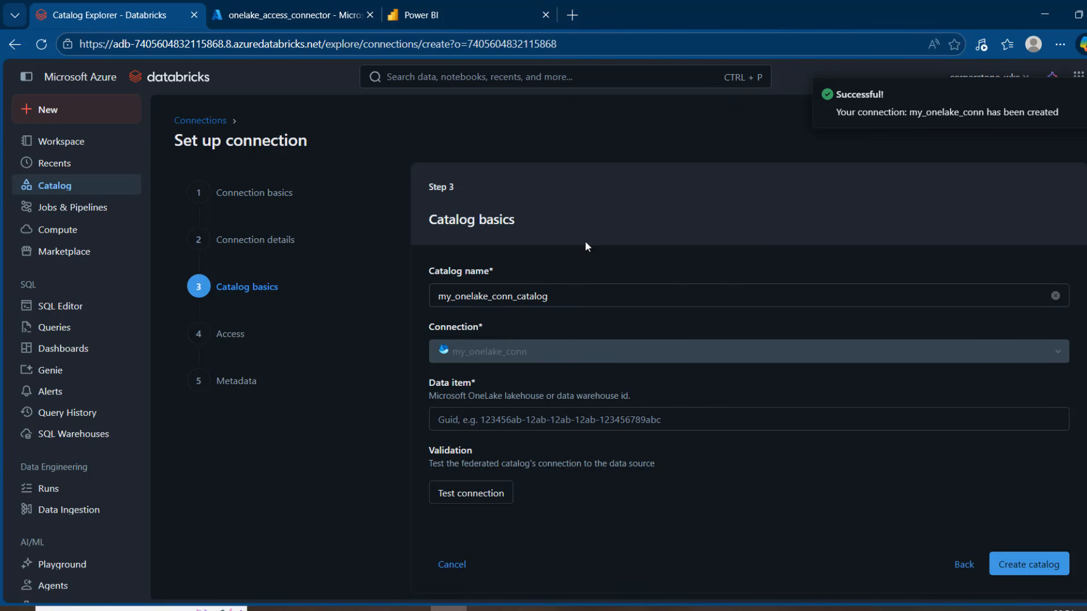
Open the Demo101 lakehouse in Power BI and copy its ID from the page address into the Databricks catalog's data item setting.
{"action": "left_click", "coordinate": [485, 416]}
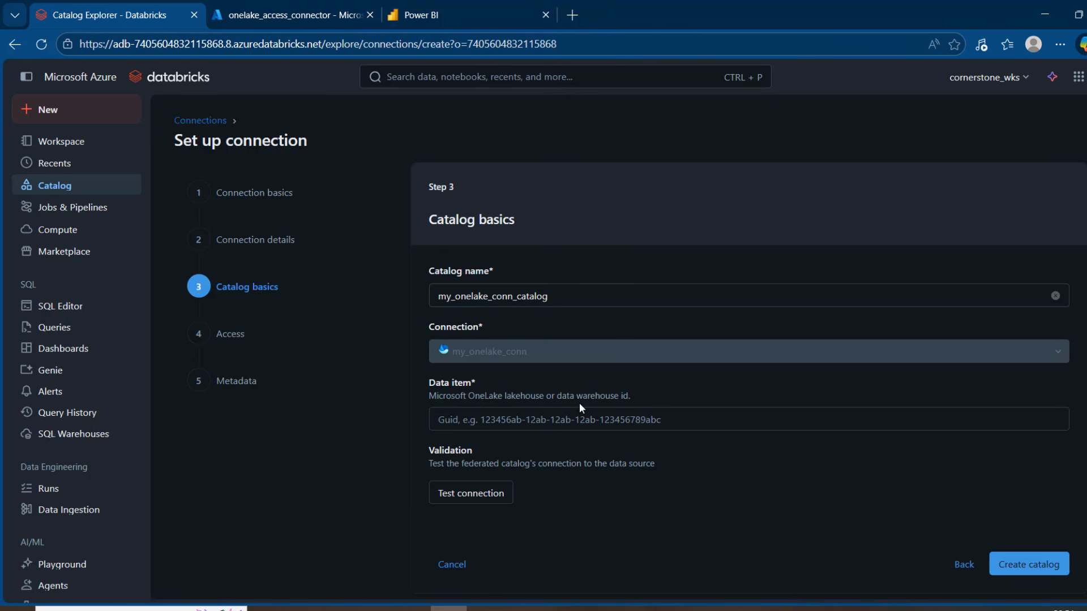
{"action": "left_click", "coordinate": [469, 6]}
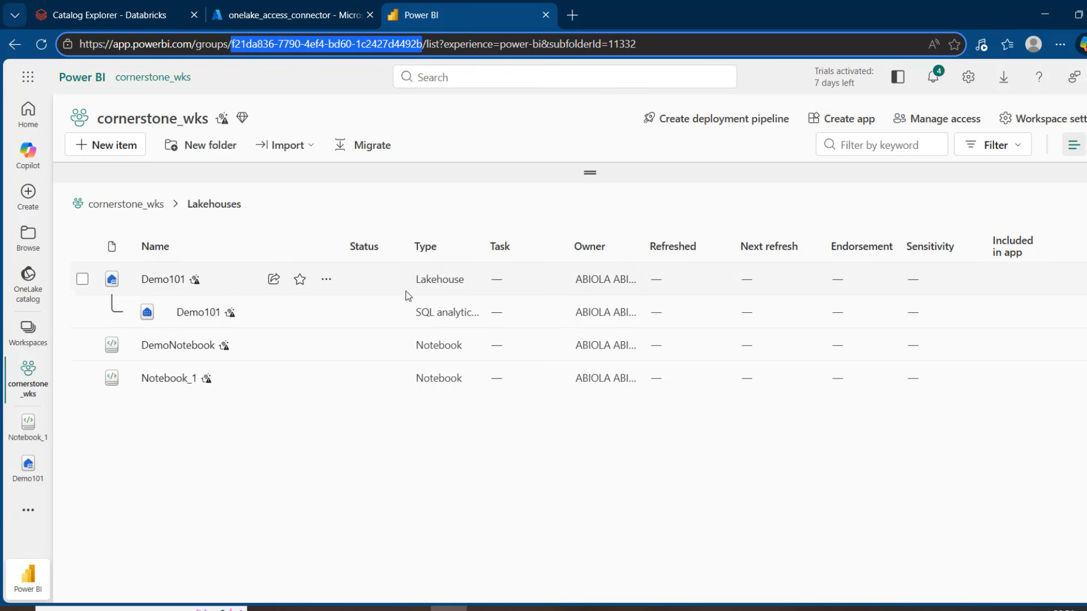
{"action": "left_click", "coordinate": [163, 282]}
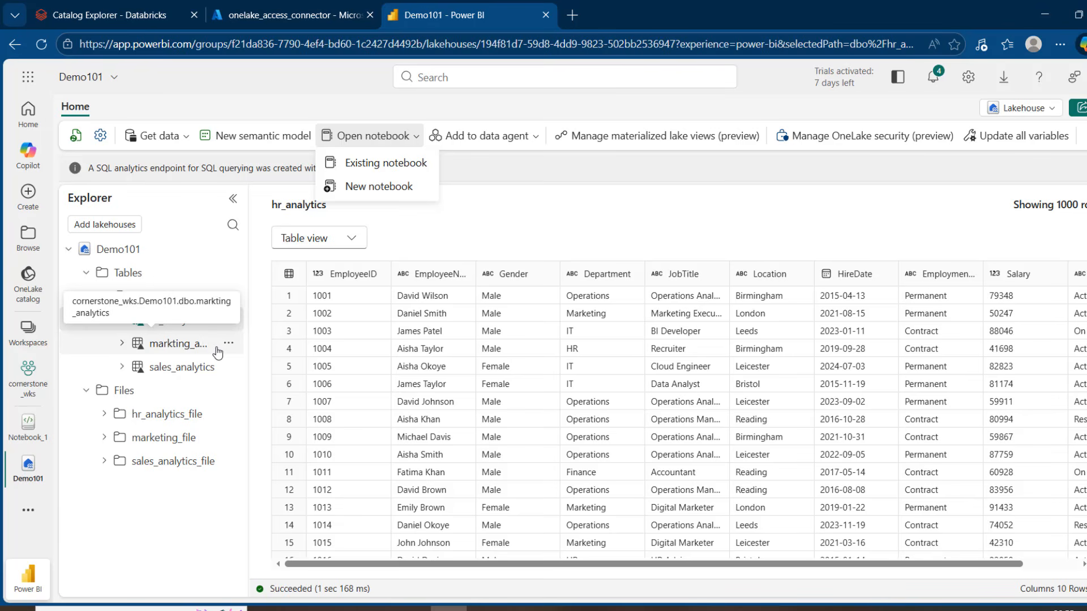
{"action": "left_click", "coordinate": [309, 273]}
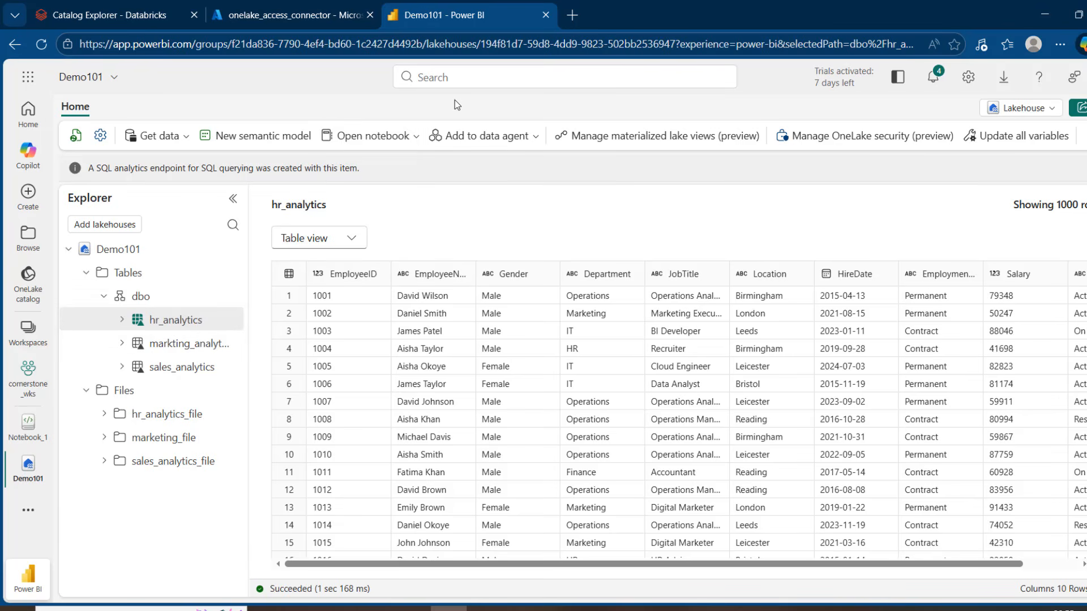
{"action": "left_click_drag", "start_coordinate": [451, 45], "coordinate": [675, 45]}
{"action": "key", "text": "ctrl+c"}
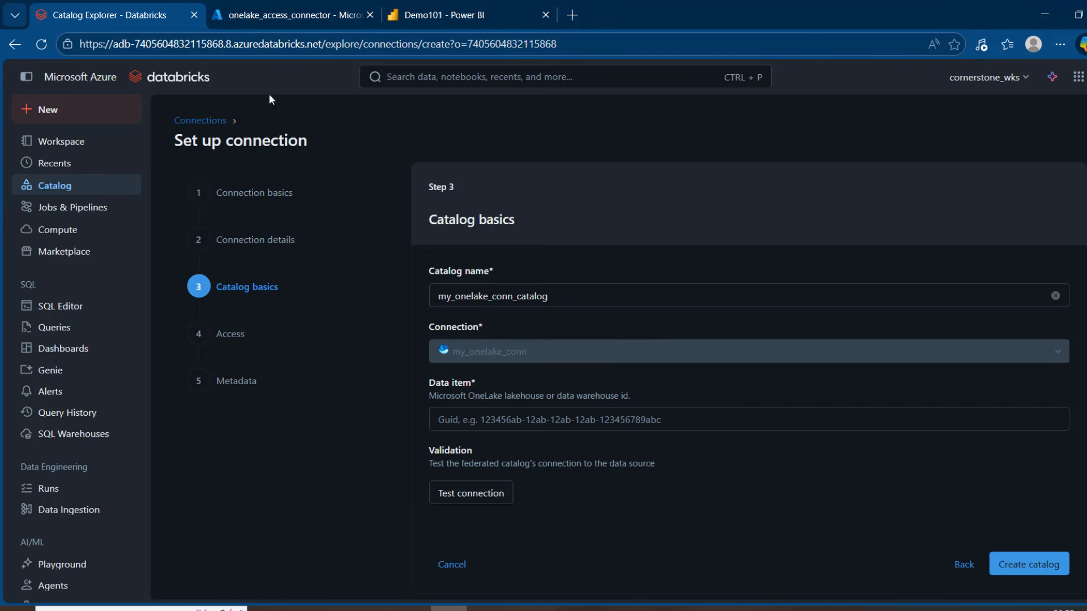
{"action": "left_click", "coordinate": [158, 8]}
{"action": "left_click", "coordinate": [594, 420]}
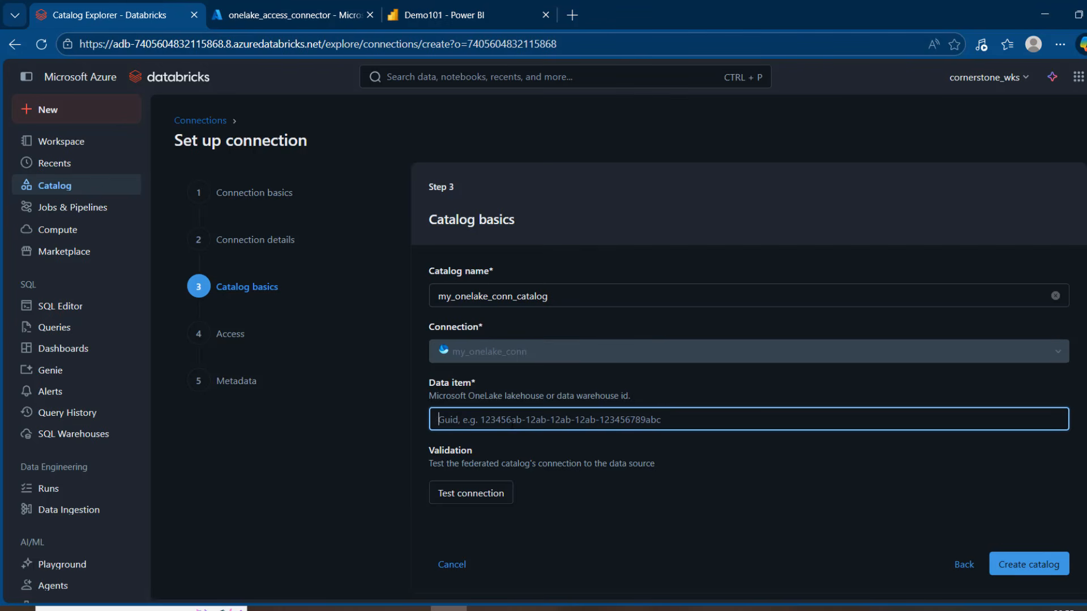
{"action": "key", "text": "ctrl+v"}
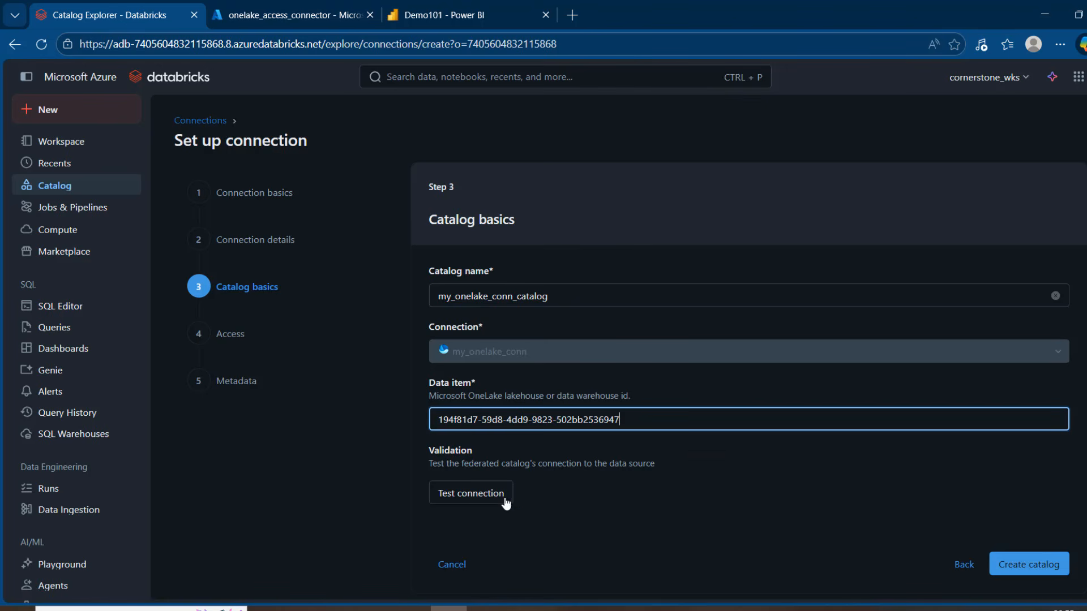
Test the federated catalog's connection to the data source using the Cluster1 compute, and close the test.
{"action": "left_click", "coordinate": [483, 496]}
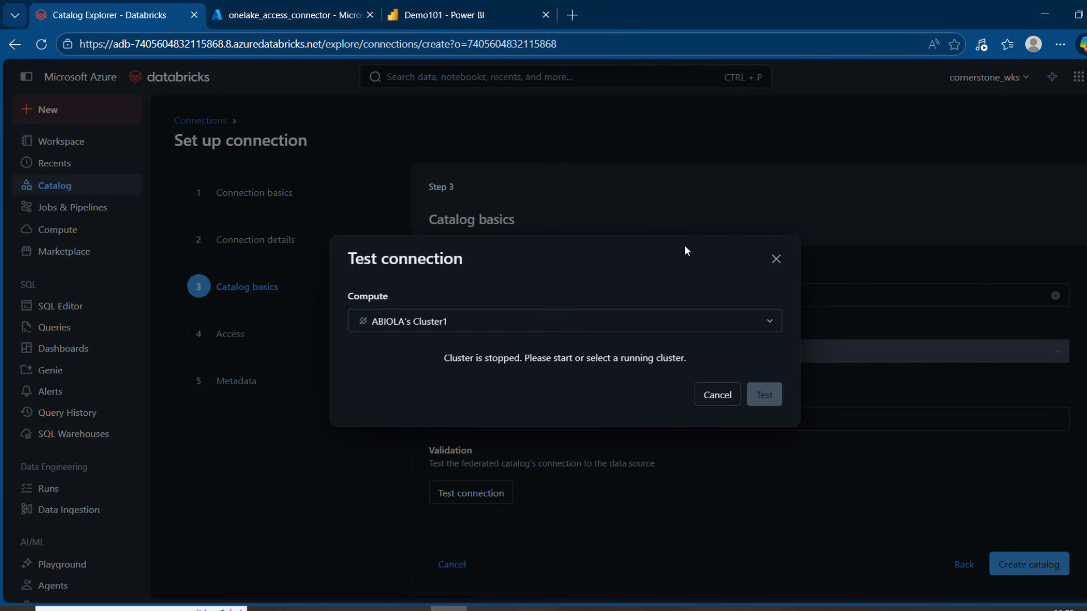
{"action": "left_click", "coordinate": [766, 318]}
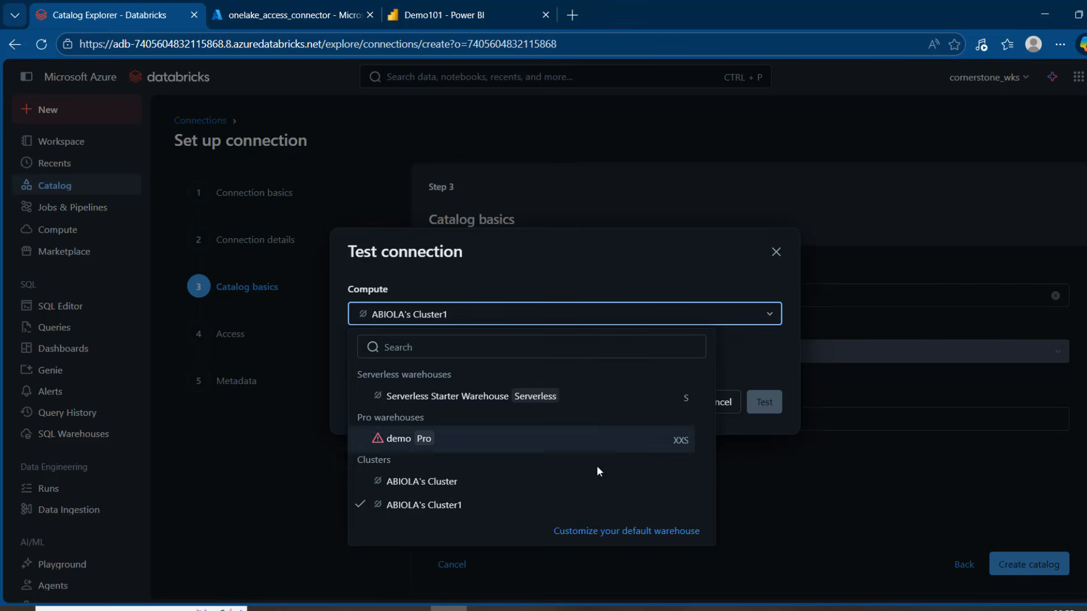
{"action": "left_click", "coordinate": [439, 507]}
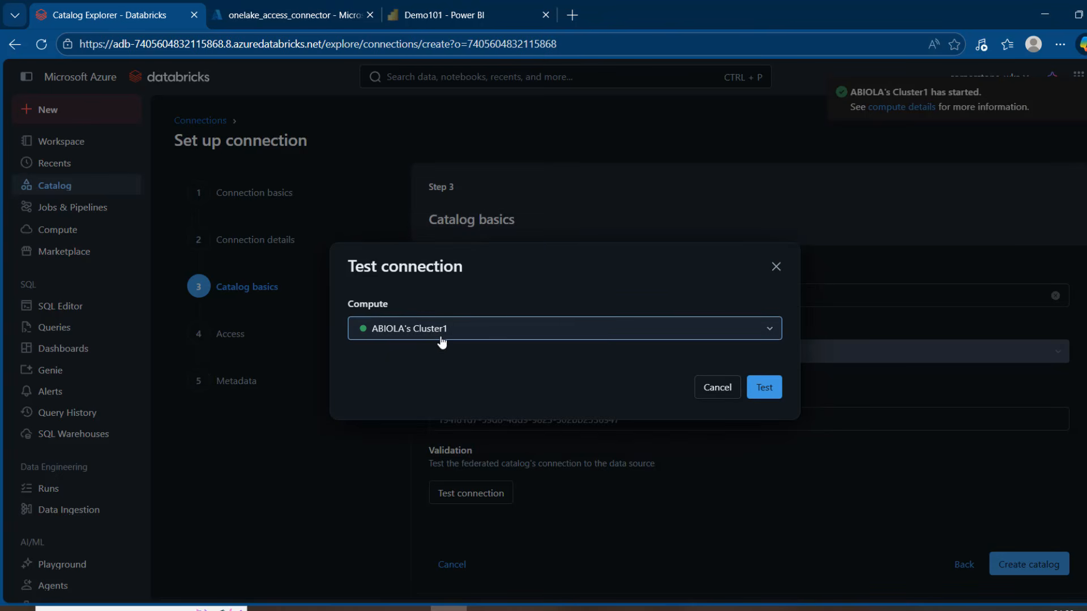
{"action": "left_click", "coordinate": [766, 391]}
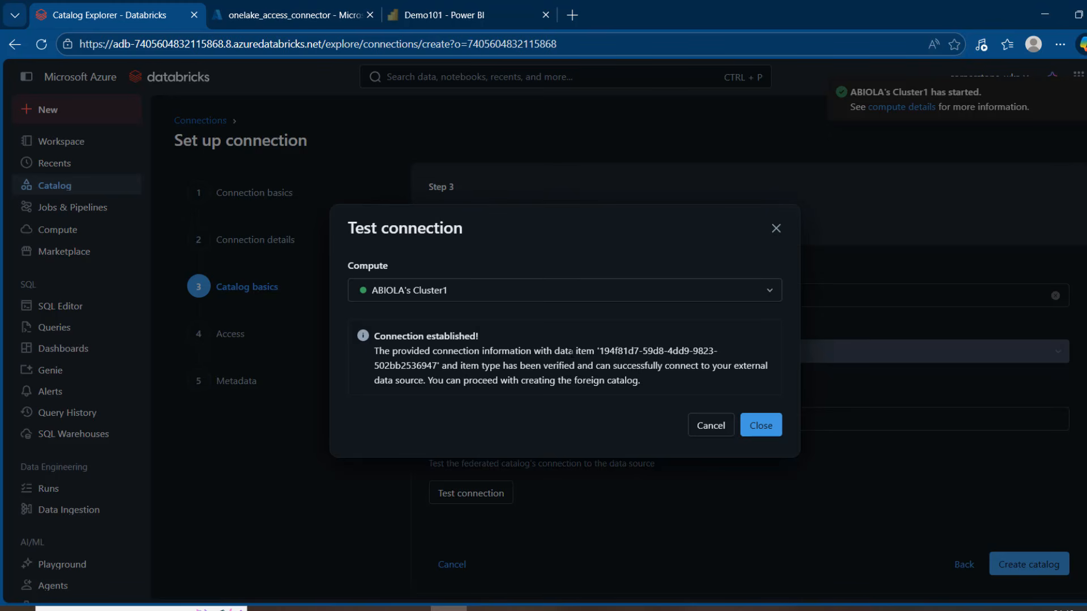
{"action": "left_click", "coordinate": [762, 424]}
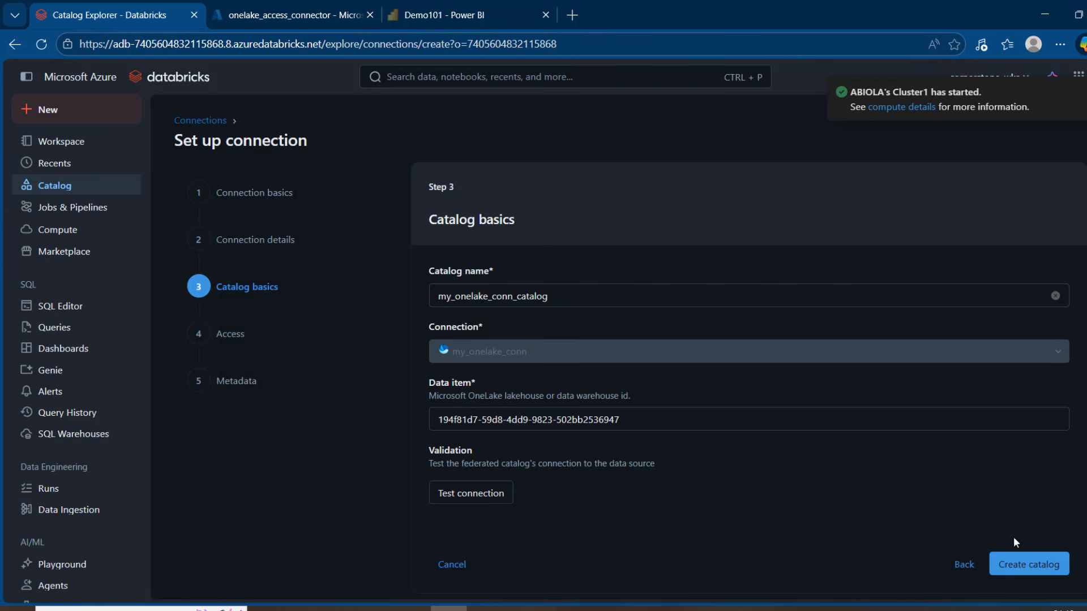
Create my_onelake_conn_catalog with the default access settings and save it without tags or a comment.
{"action": "left_click", "coordinate": [1036, 565]}
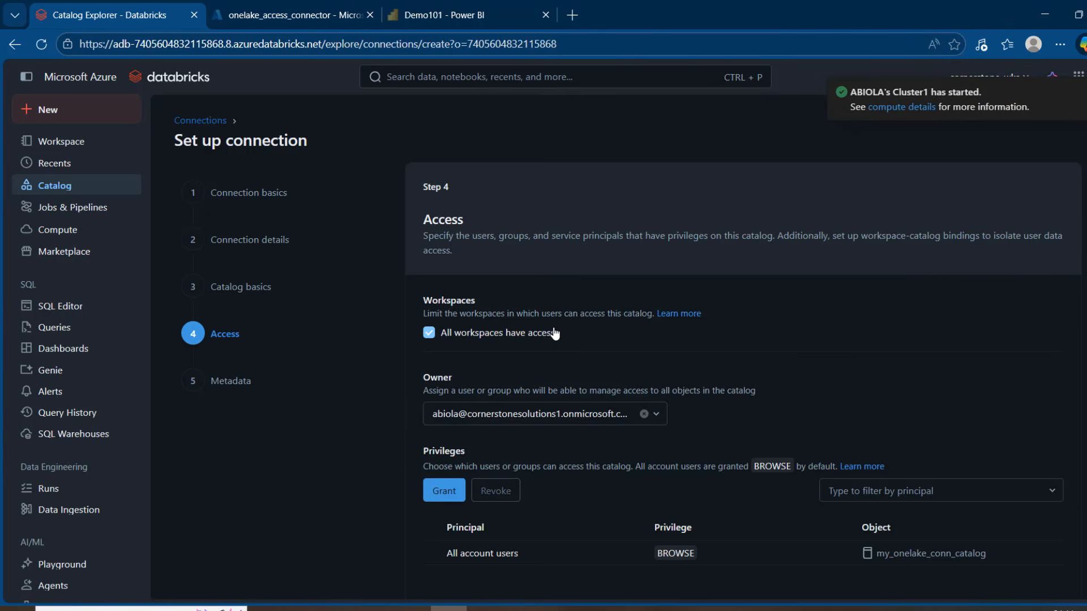
{"action": "scroll", "coordinate": [1052, 574], "scroll_direction": "down", "scroll_amount": 7}
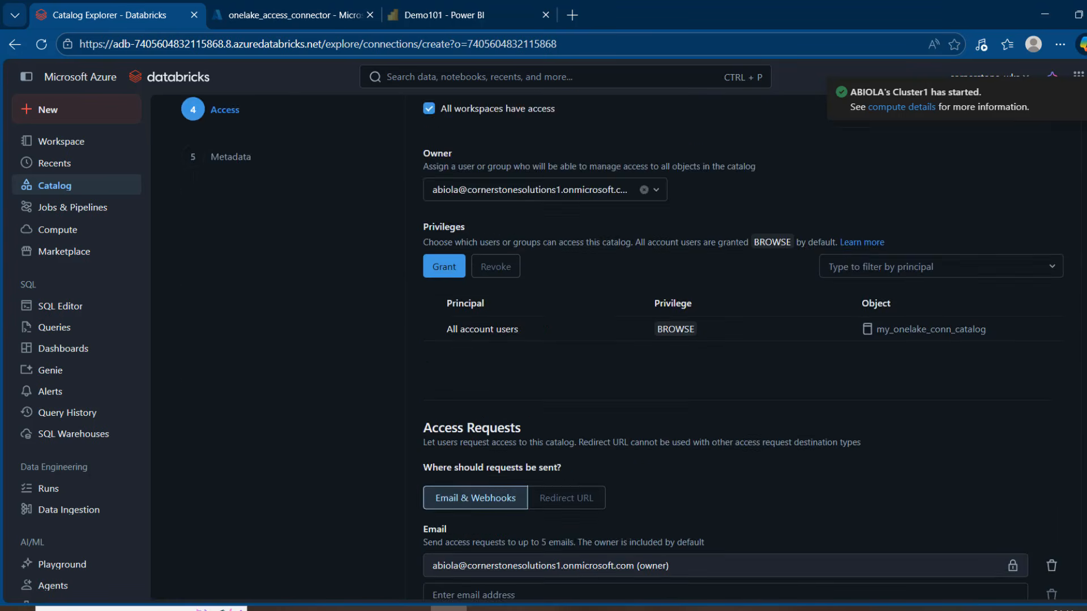
{"action": "left_click", "coordinate": [1045, 564]}
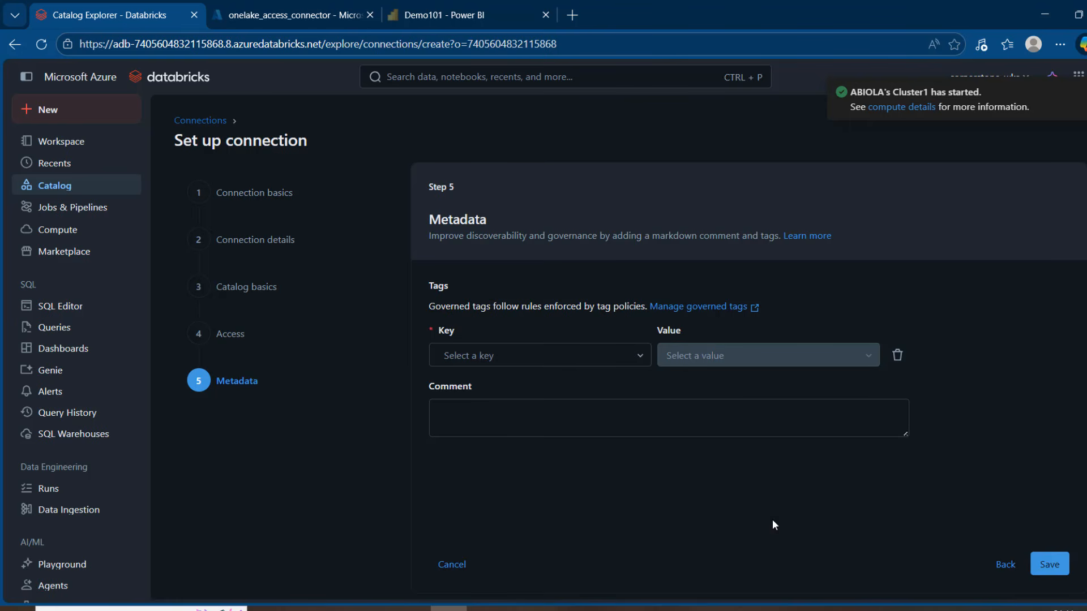
{"action": "left_click", "coordinate": [1047, 564]}
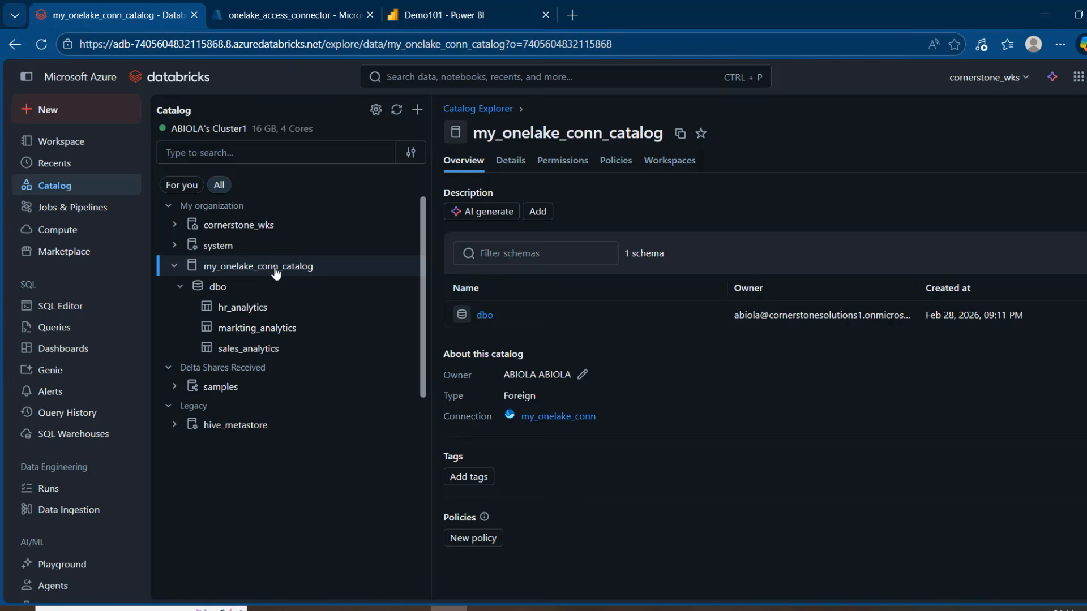
Compare the dbo tables in my_onelake_conn_catalog with those of the Demo101 lakehouse in Power BI, and return to Databricks.
{"action": "mouse_move", "coordinate": [275, 274]}
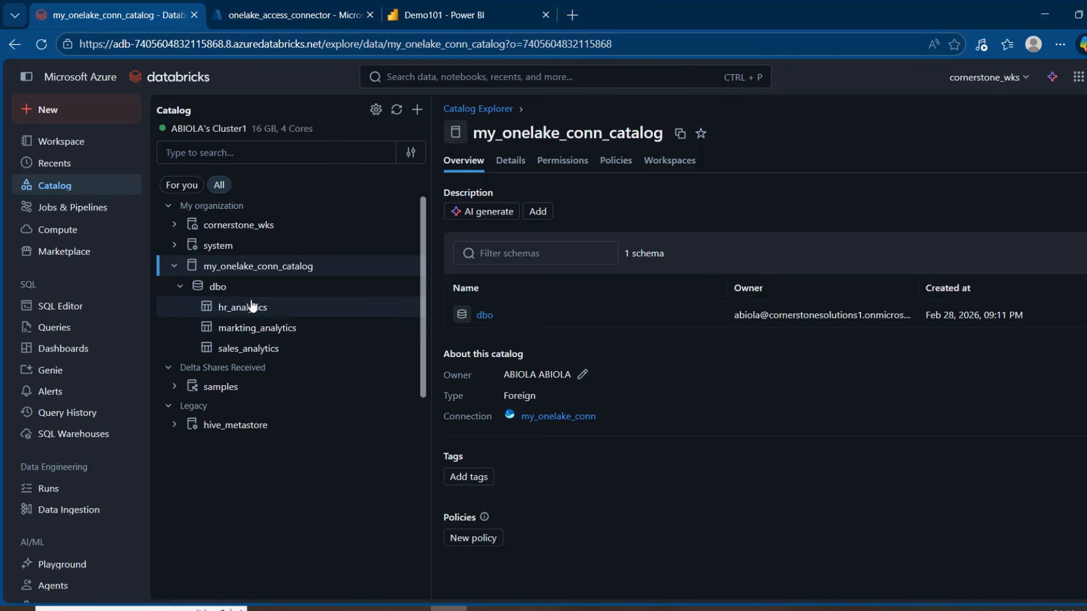
{"action": "left_click", "coordinate": [440, 7]}
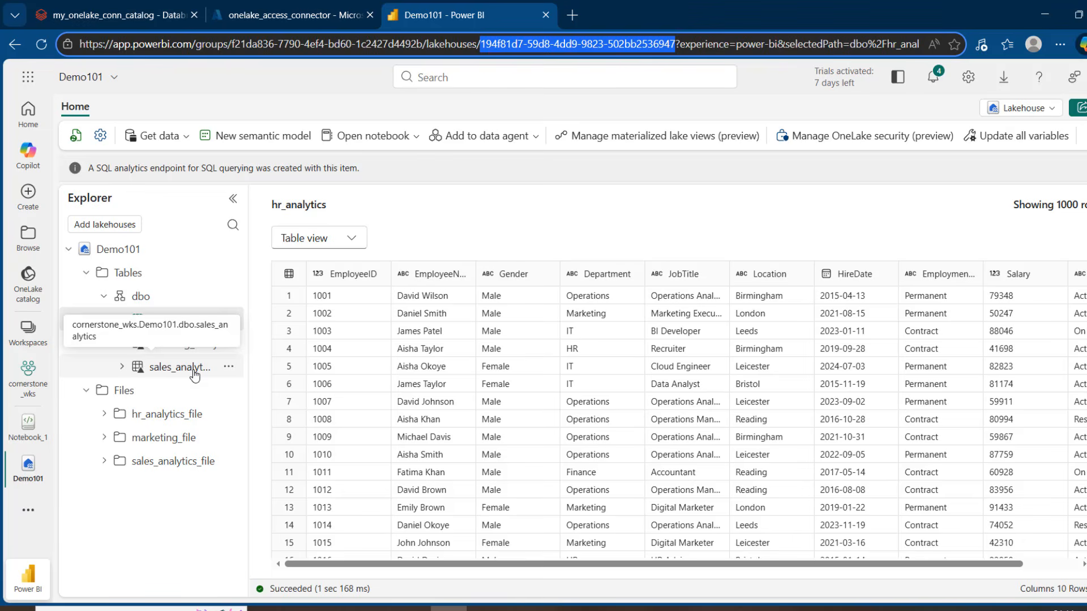
{"action": "left_click", "coordinate": [134, 10]}
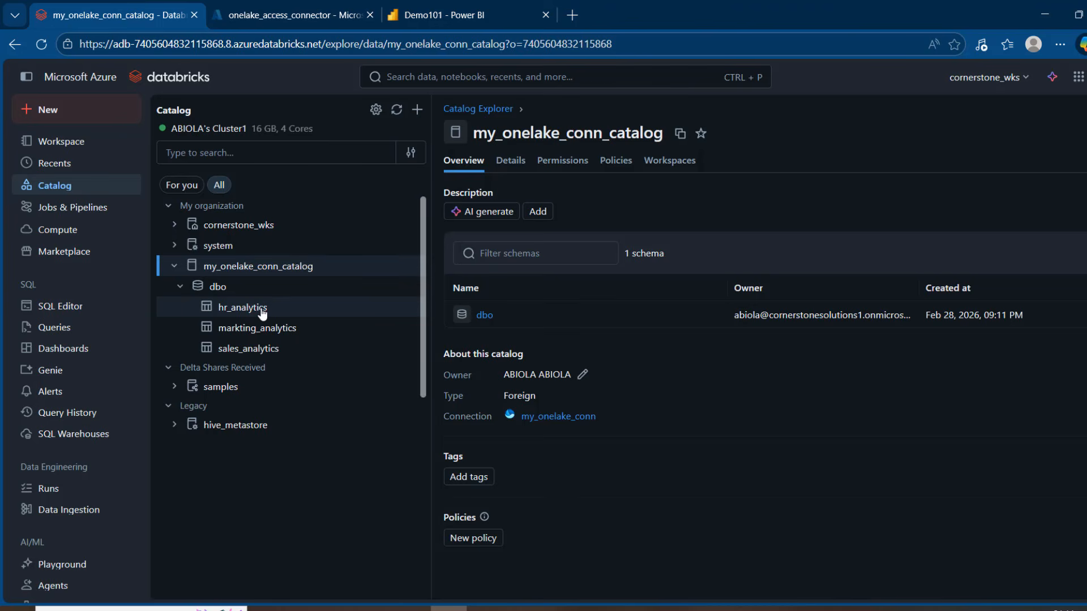
Open the sales_analytics table in my_onelake_conn_catalog and view its sample data.
{"action": "mouse_move", "coordinate": [262, 312]}
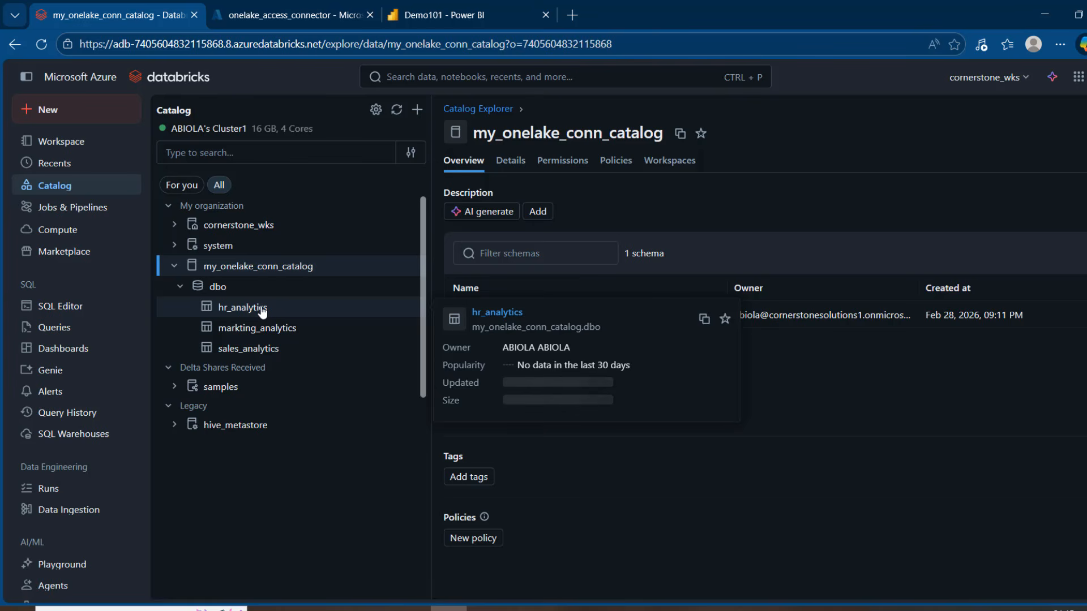
{"action": "left_click", "coordinate": [252, 349]}
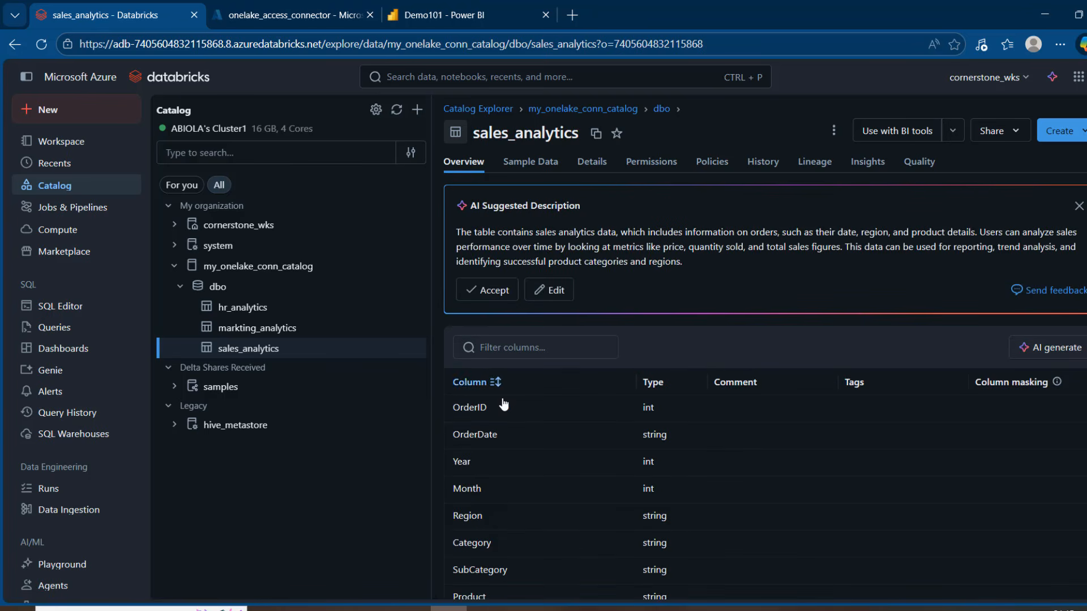
{"action": "left_click", "coordinate": [529, 165]}
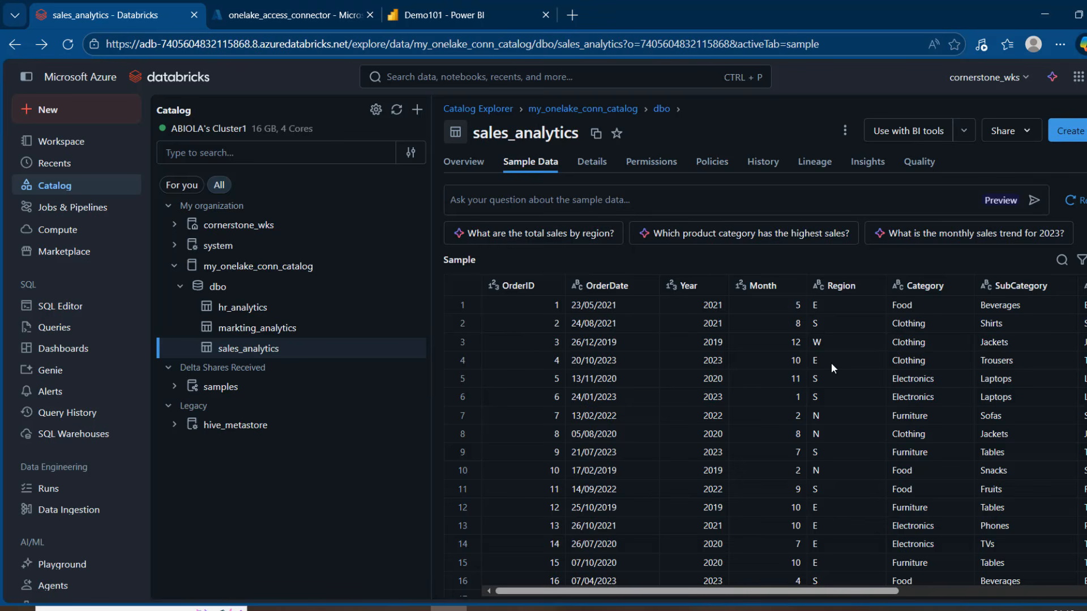
Create a new notebook, close the older open notebook, and set the first cell's language to SQL.
{"action": "left_click", "coordinate": [108, 110]}
{"action": "left_click", "coordinate": [192, 152]}
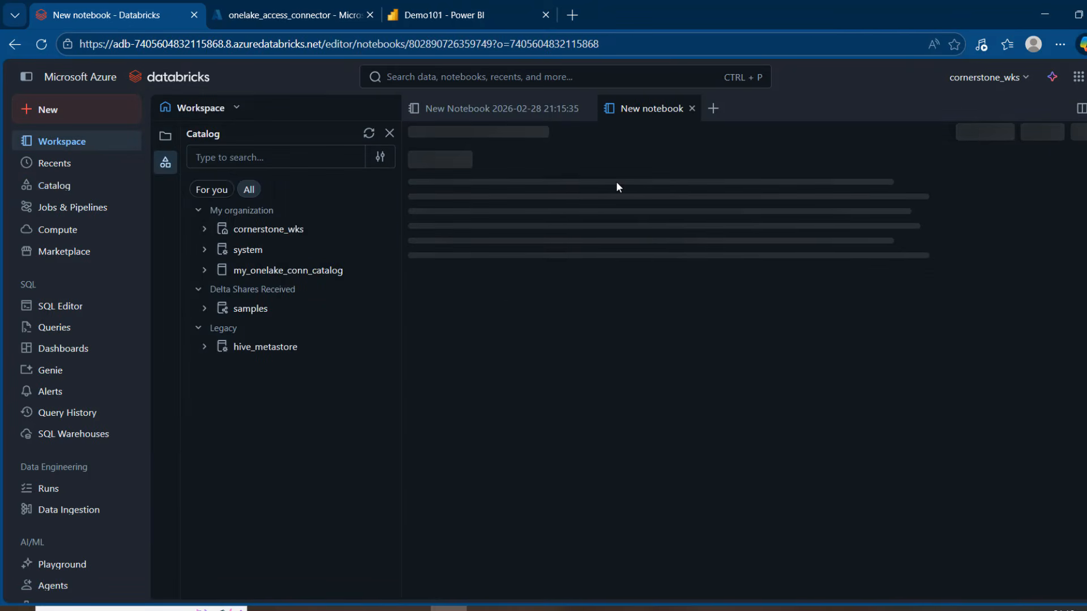
{"action": "left_click", "coordinate": [587, 108]}
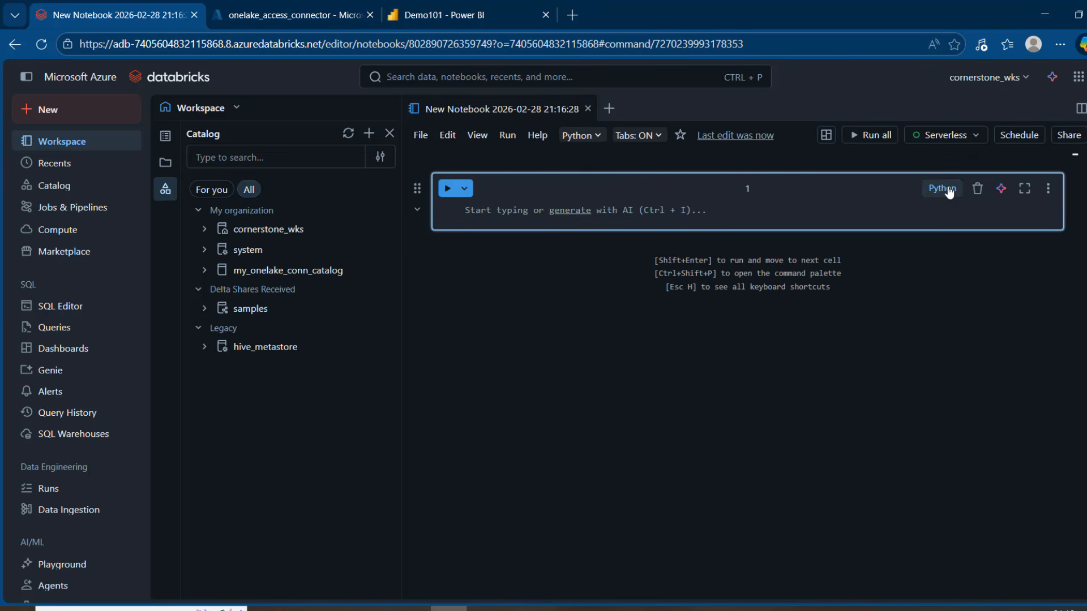
{"action": "left_click", "coordinate": [949, 191]}
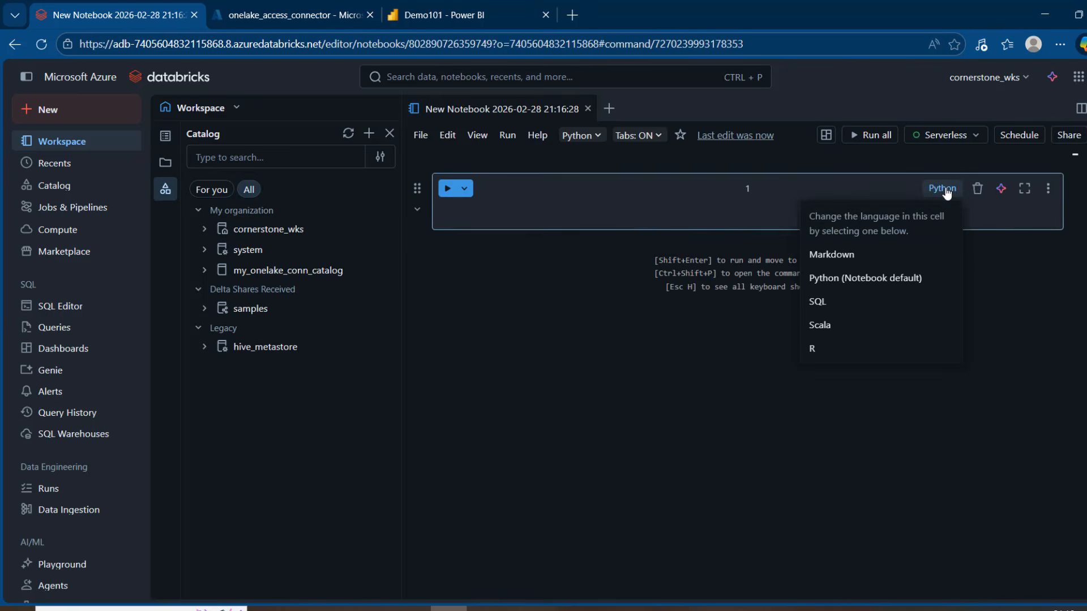
{"action": "left_click", "coordinate": [817, 301]}
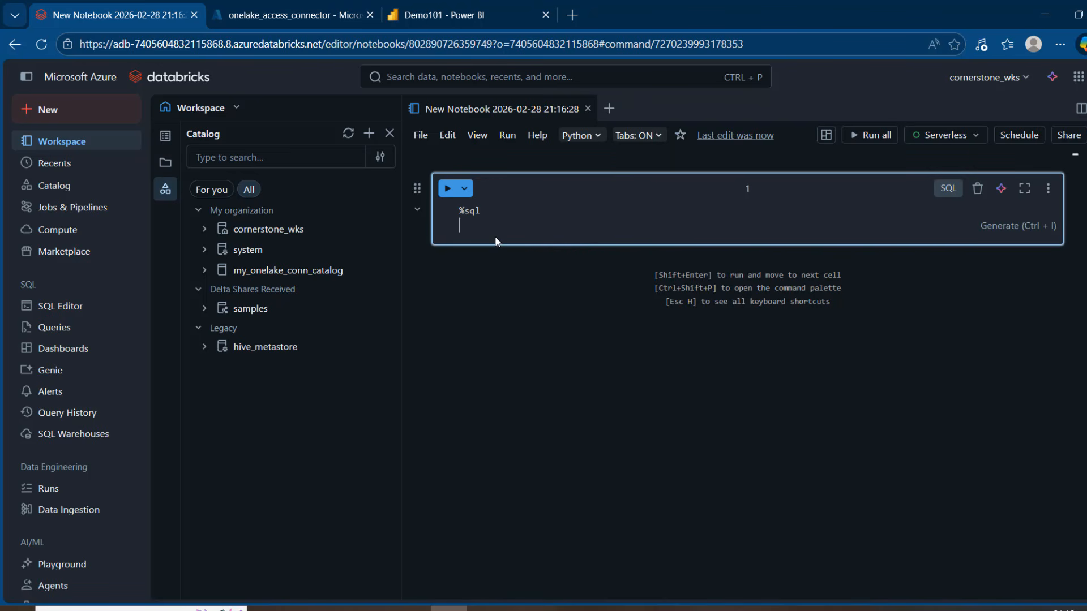
Write the query SELECT * FROM my_onelake_conn_catalog.dbo.sales_analytics LIMIT 10 in the SQL cell, inserting the table name from the catalog tree.
{"action": "type", "text": "SELECT * FROM"}
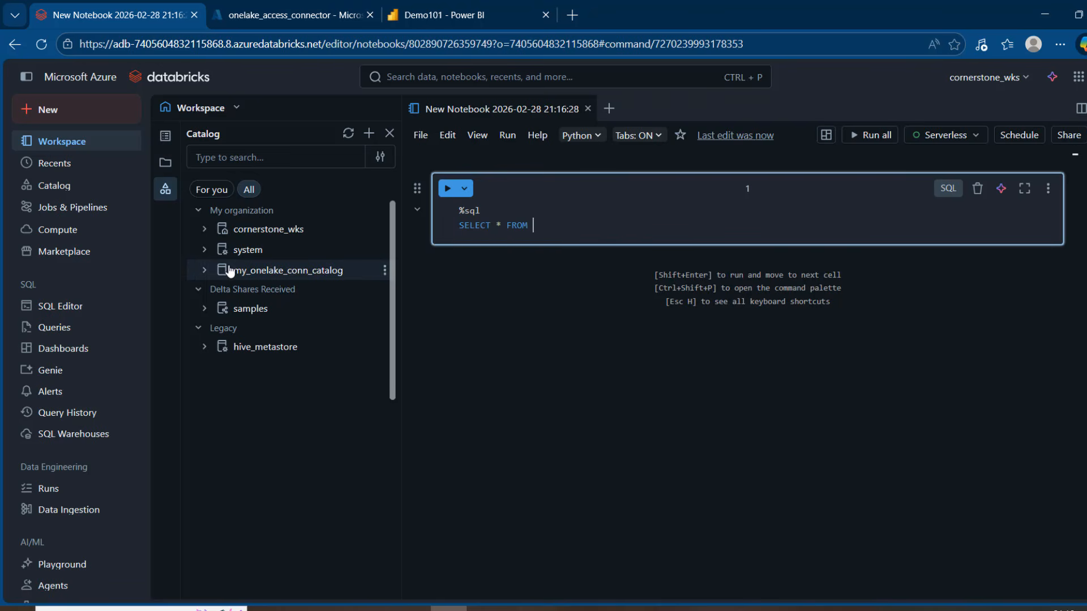
{"action": "left_click", "coordinate": [206, 271]}
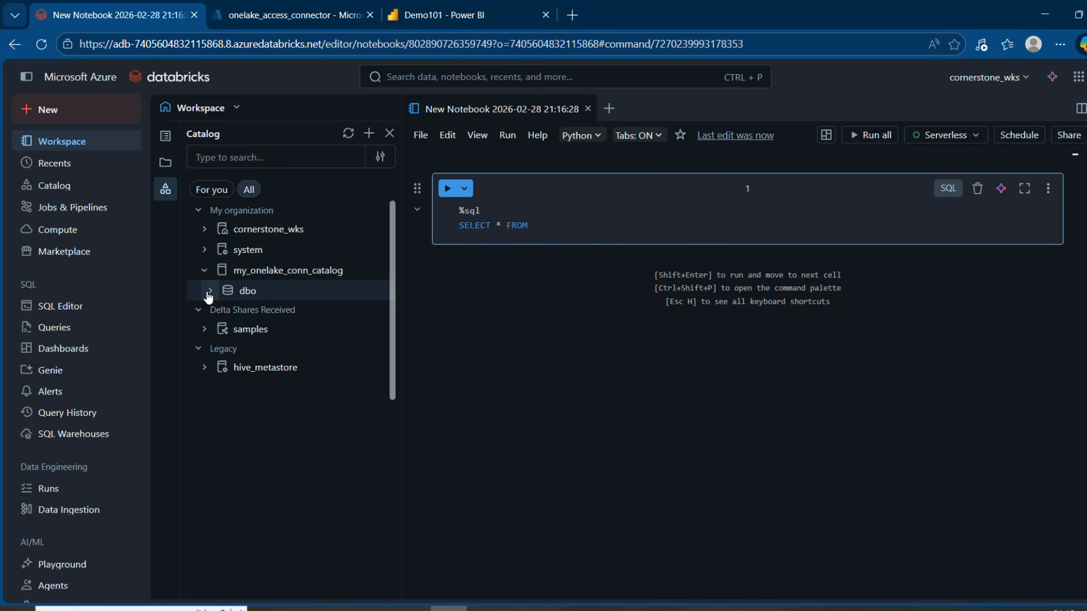
{"action": "left_click", "coordinate": [209, 292]}
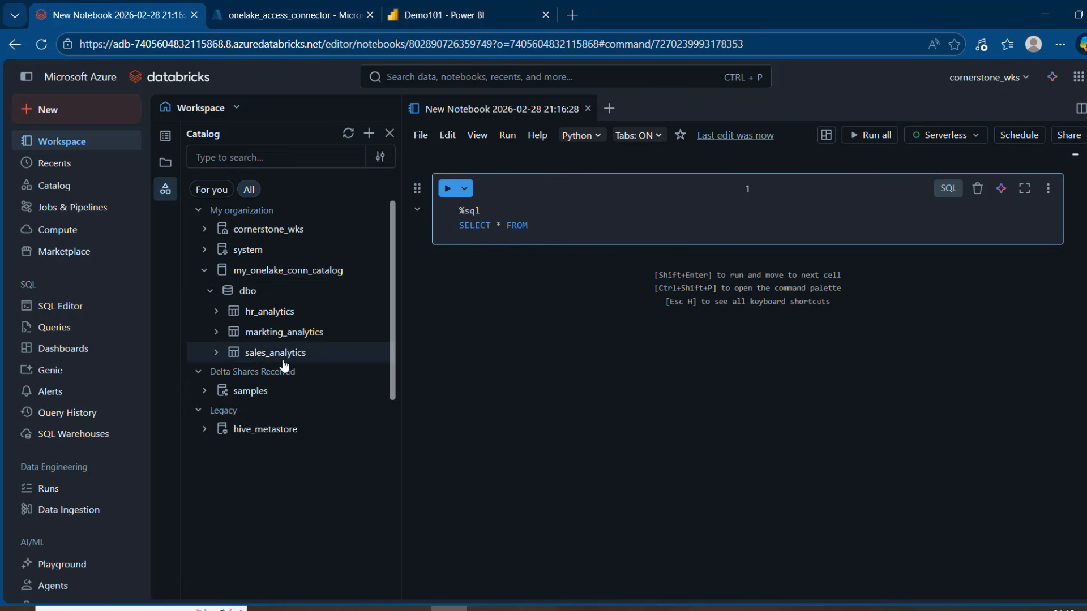
{"action": "mouse_move", "coordinate": [372, 356]}
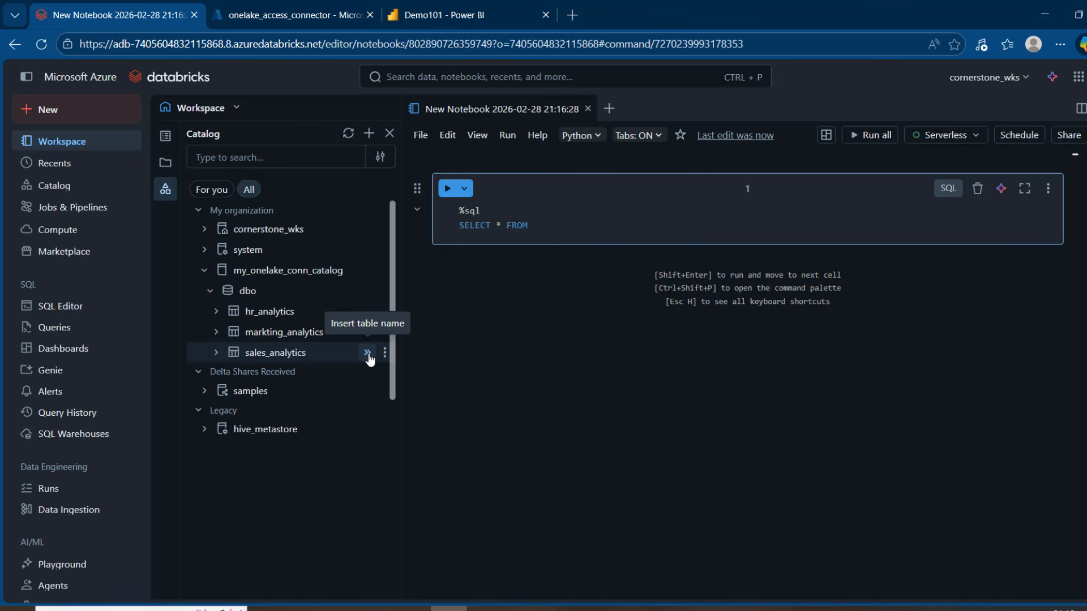
{"action": "left_click", "coordinate": [368, 353]}
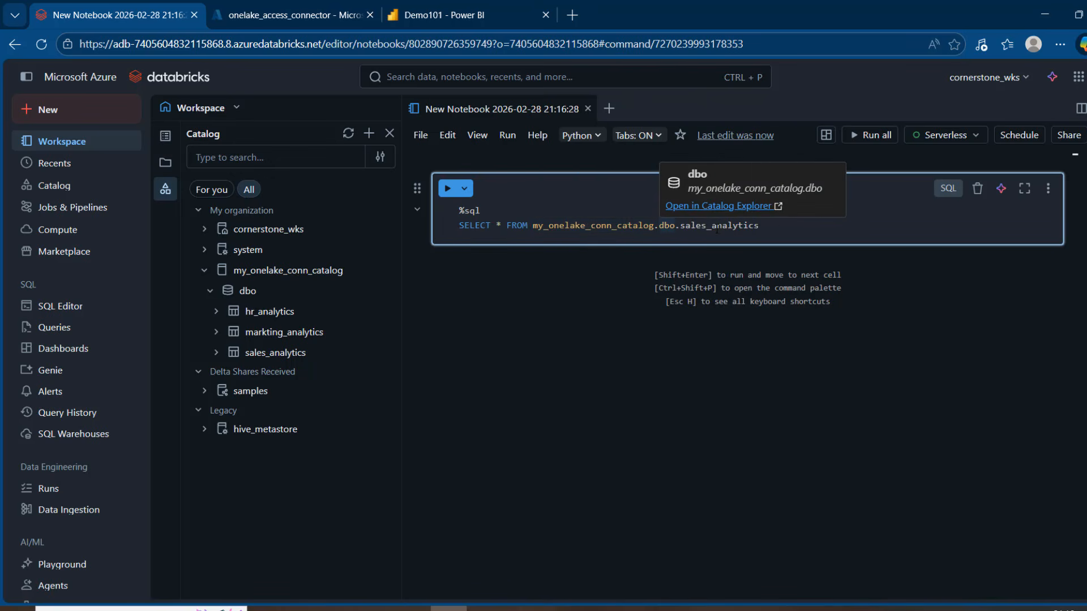
{"action": "type", "text": "LIMIT 10"}
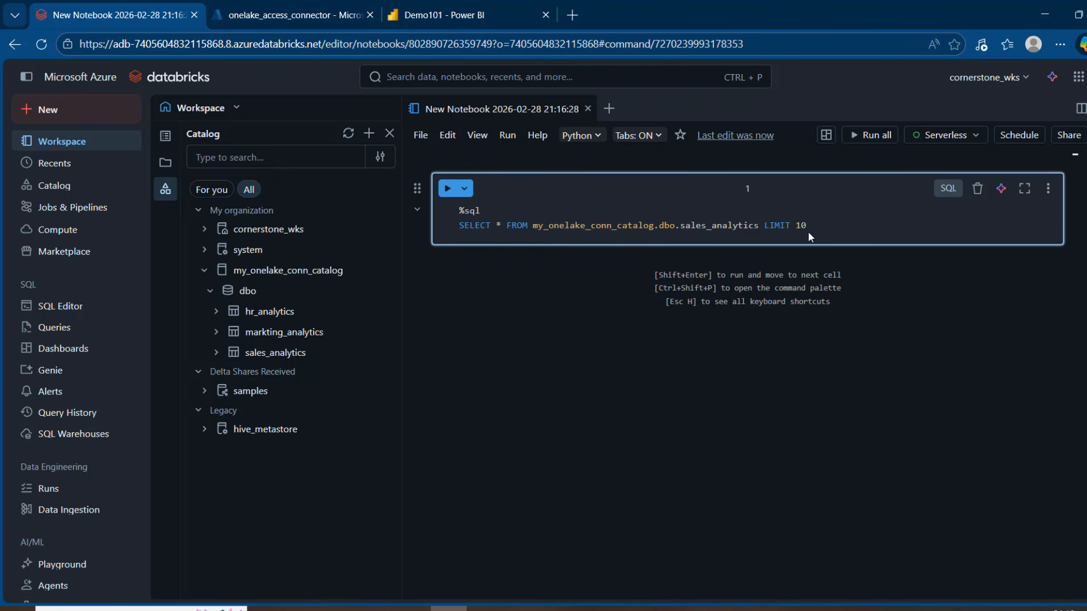
Attach the notebook to the recently used 18.1 Beta cluster instead of Serverless and run the sales_analytics query.
{"action": "left_click", "coordinate": [954, 137]}
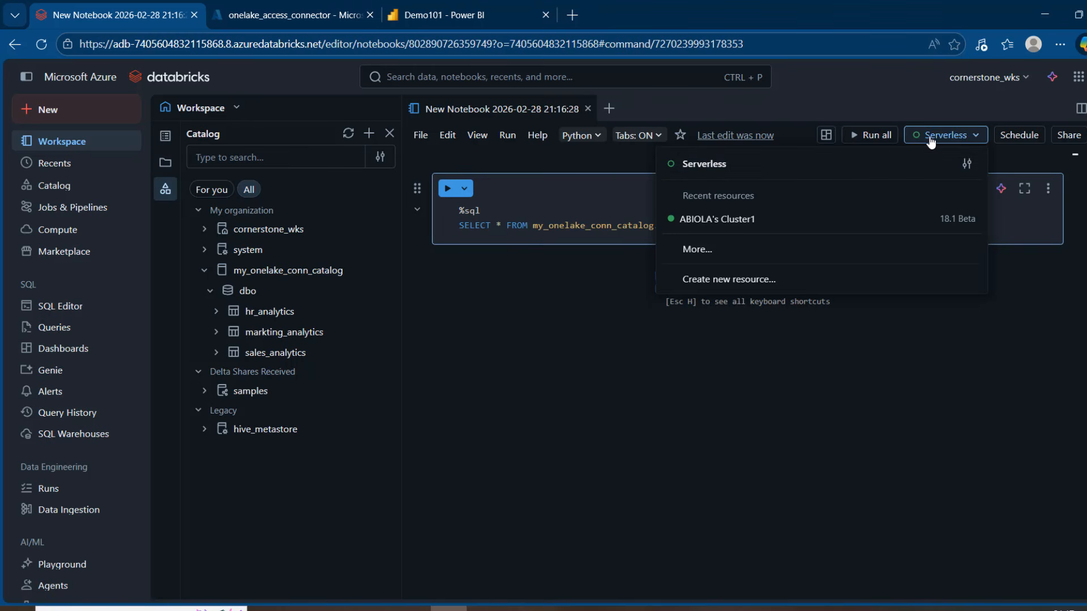
{"action": "left_click", "coordinate": [731, 226]}
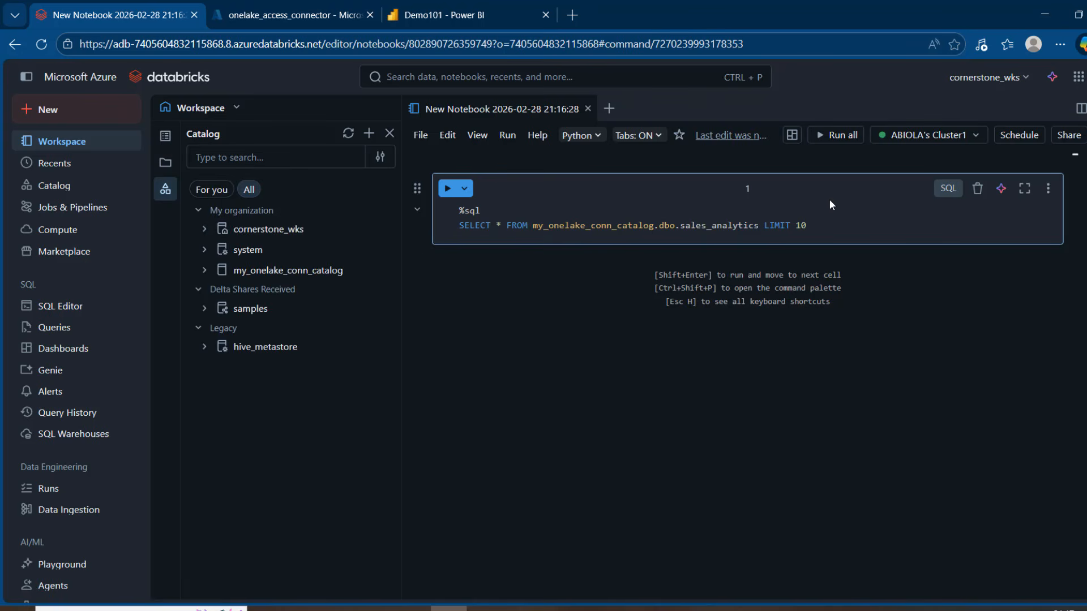
{"action": "double_click", "coordinate": [722, 226]}
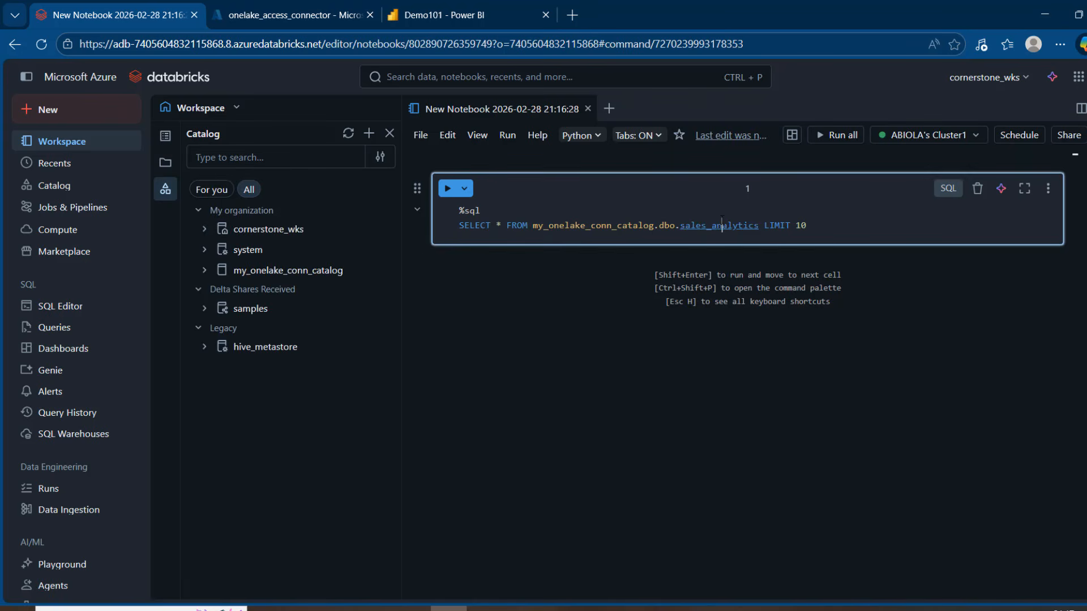
{"action": "key", "text": "ctrl+Return"}
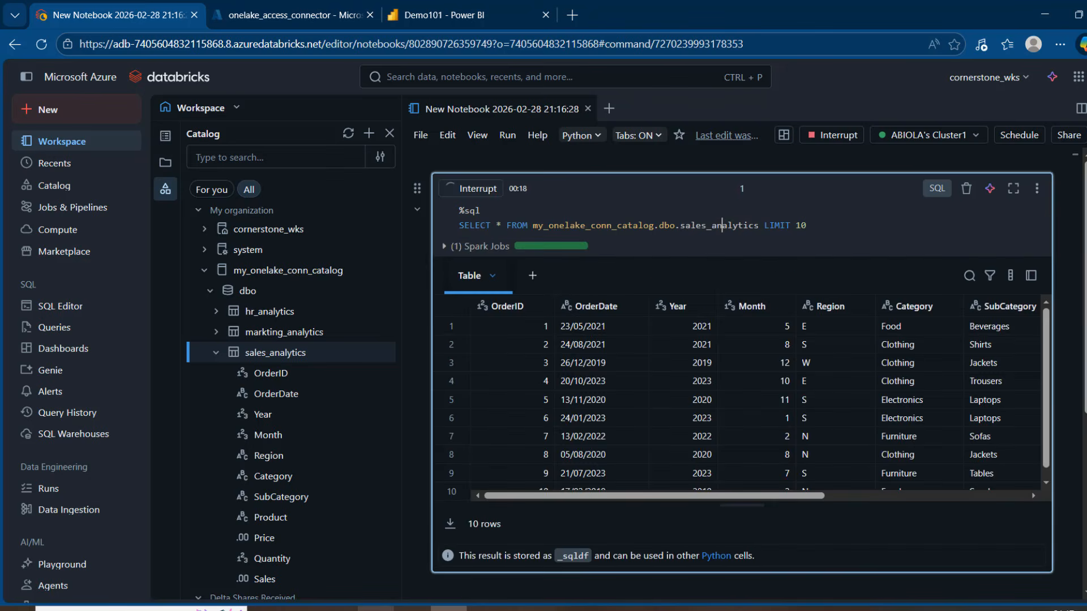
{"action": "mouse_move", "coordinate": [339, 609]}
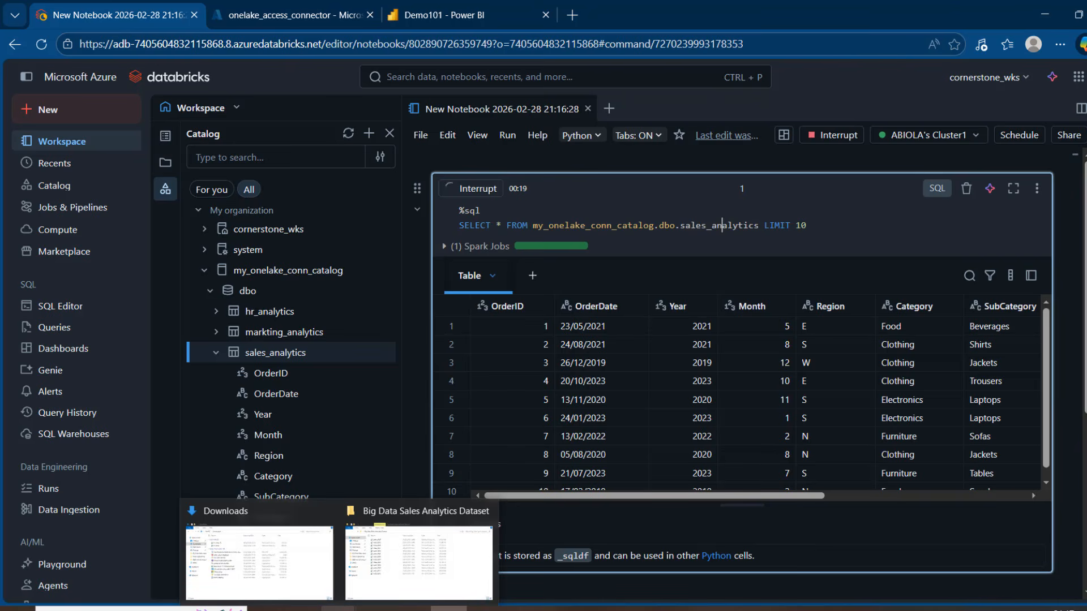
{"action": "left_click", "coordinate": [722, 225]}
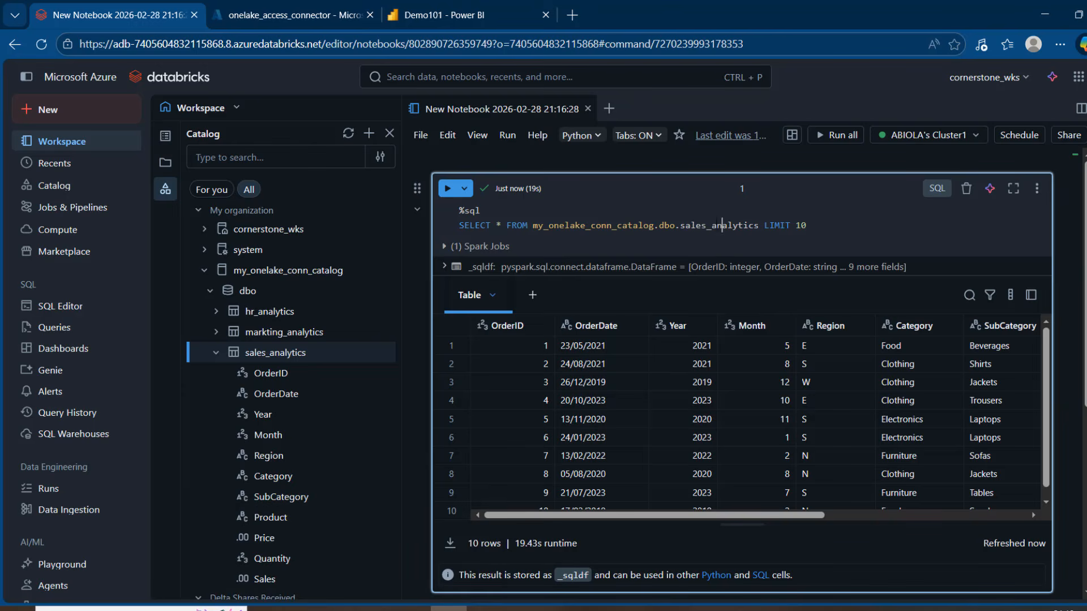
{"action": "mouse_move", "coordinate": [726, 223]}
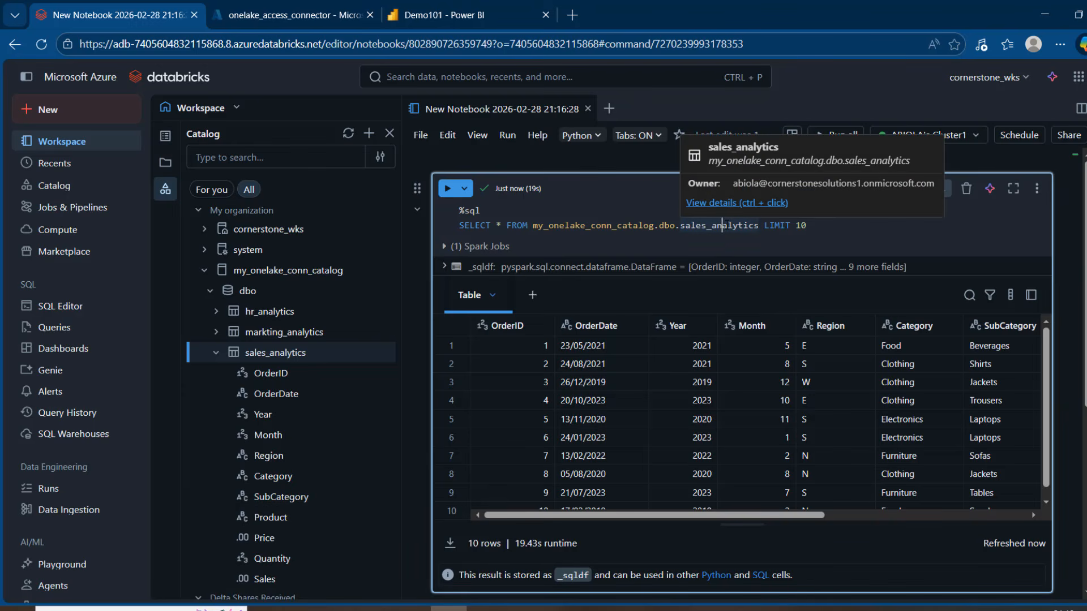